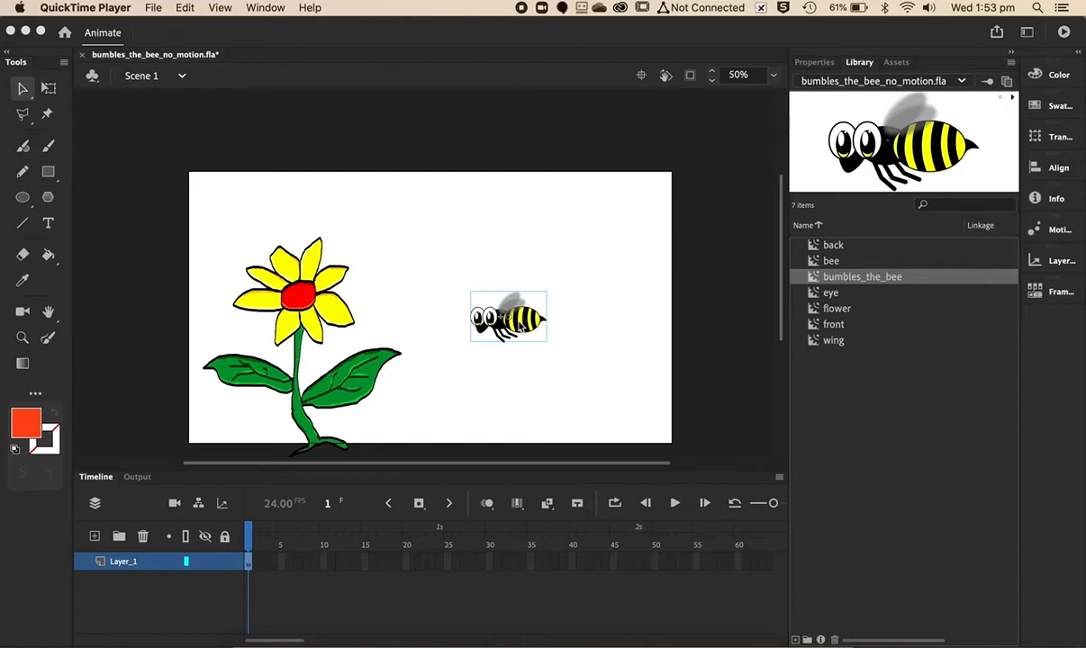
- Test the movie to preview the bee animation and close the preview window
left_click(564, 39)
key("super+Return")
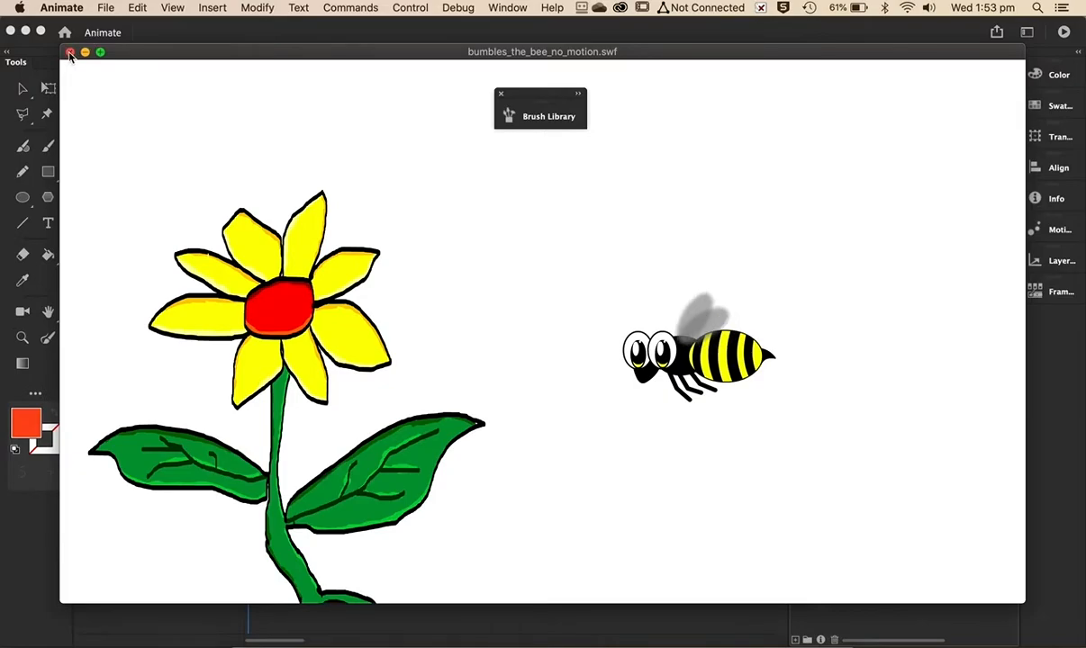
left_click(70, 54)
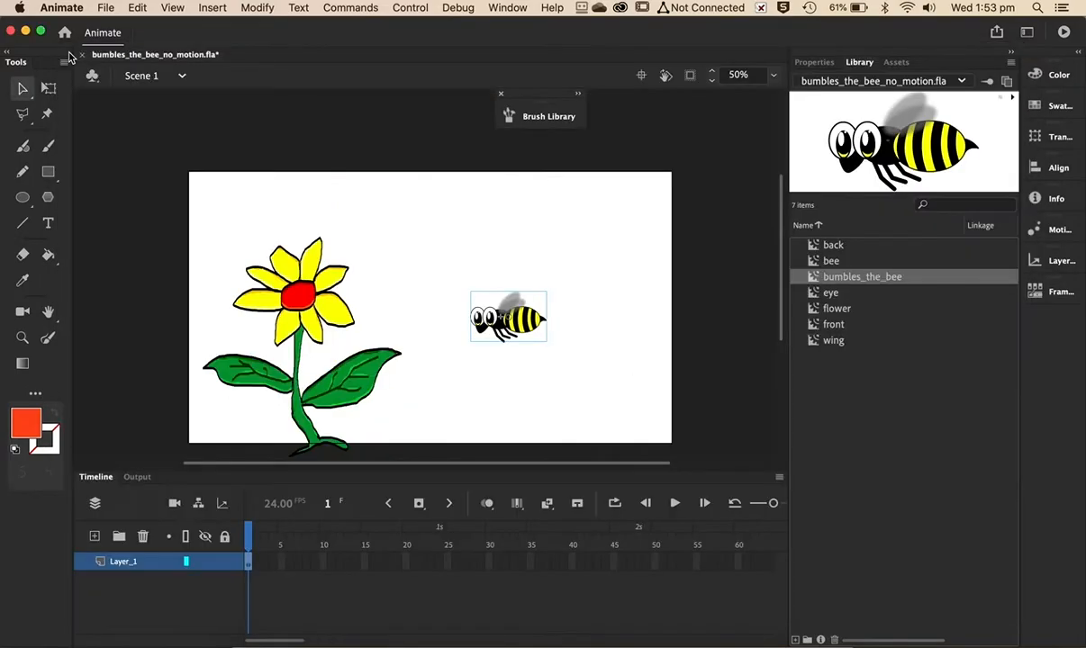
- Open the bumbles_the_bee symbol for editing and remove one frame from the end of all its layers
double_click(815, 279)
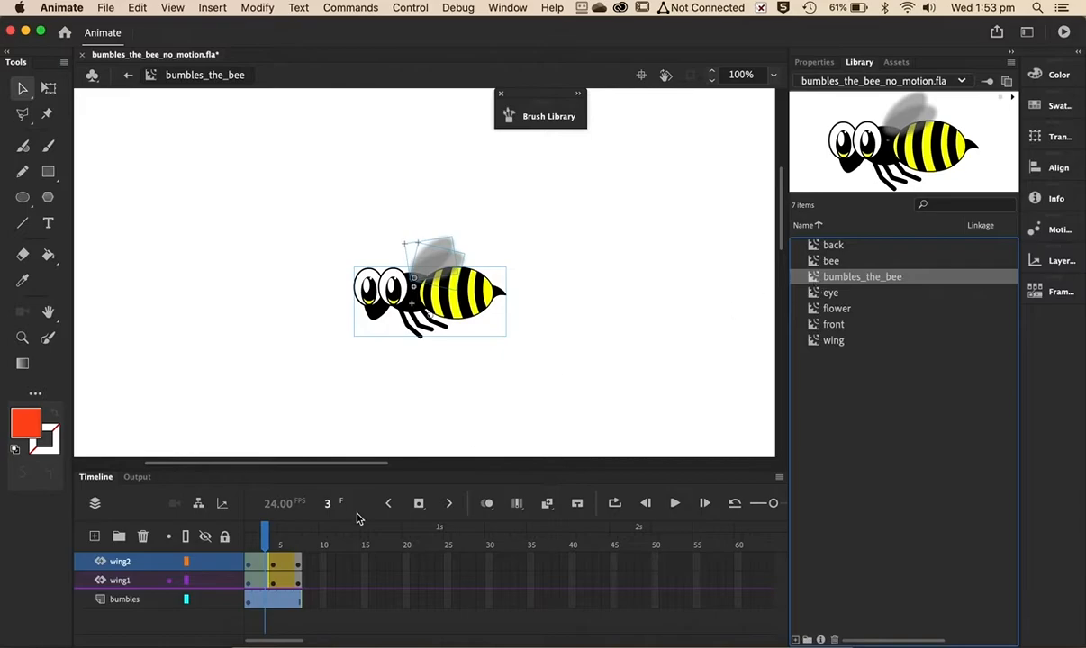
left_click(258, 566)
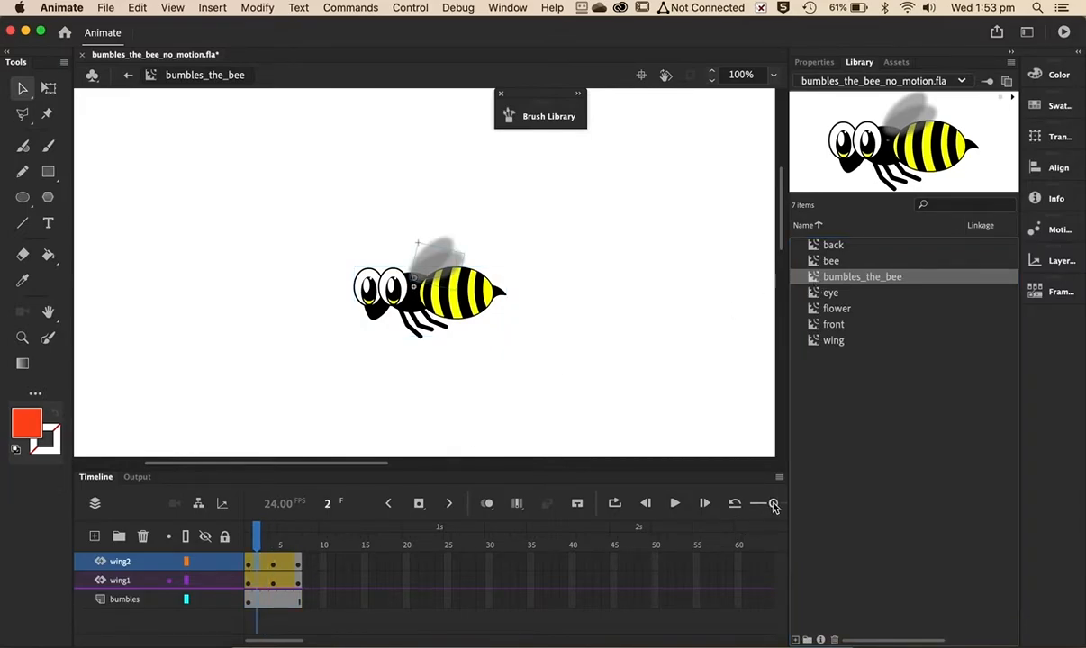
mouse_move(773, 507)
left_mouse_down()
mouse_move(754, 503)
mouse_move(776, 503)
left_mouse_up()
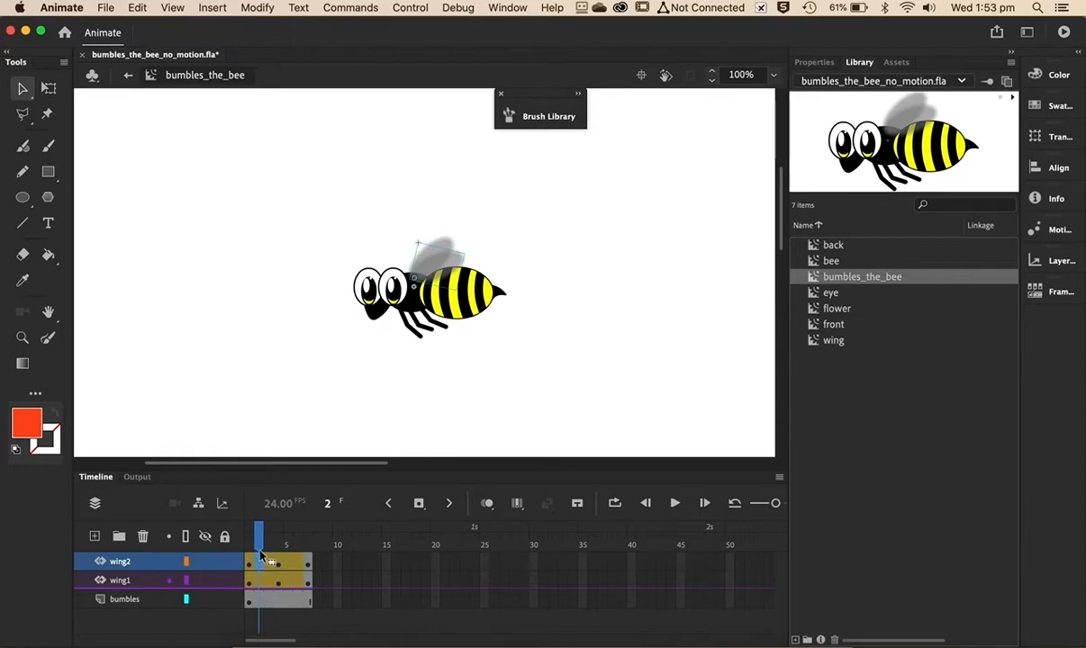
left_click(268, 604)
left_click_drag(268, 606, 263, 561)
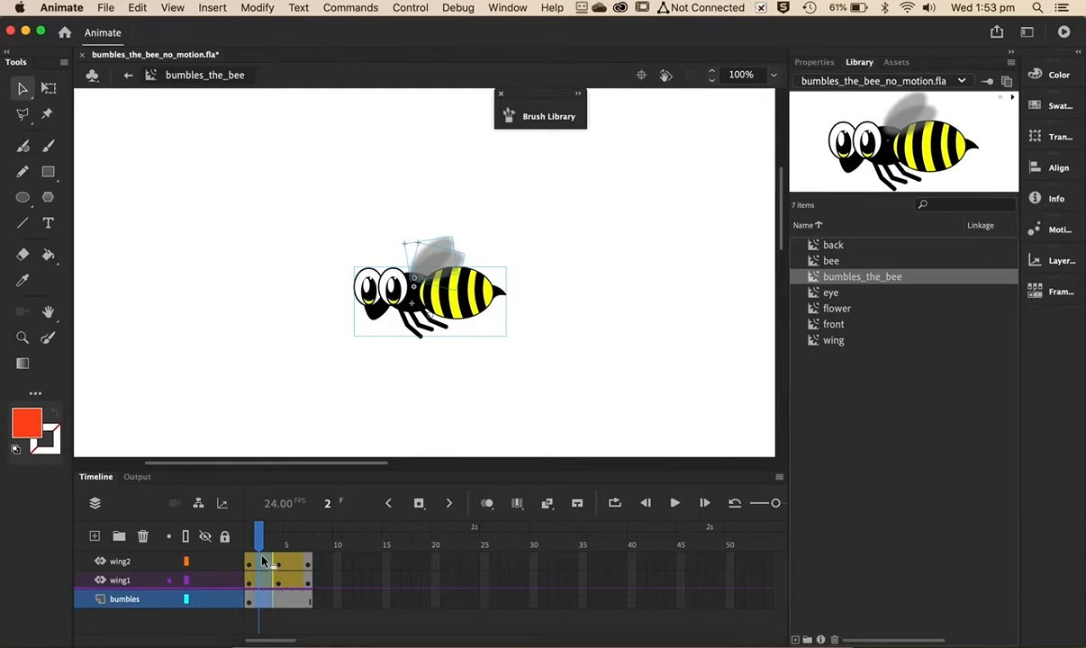
key("shift+F5")
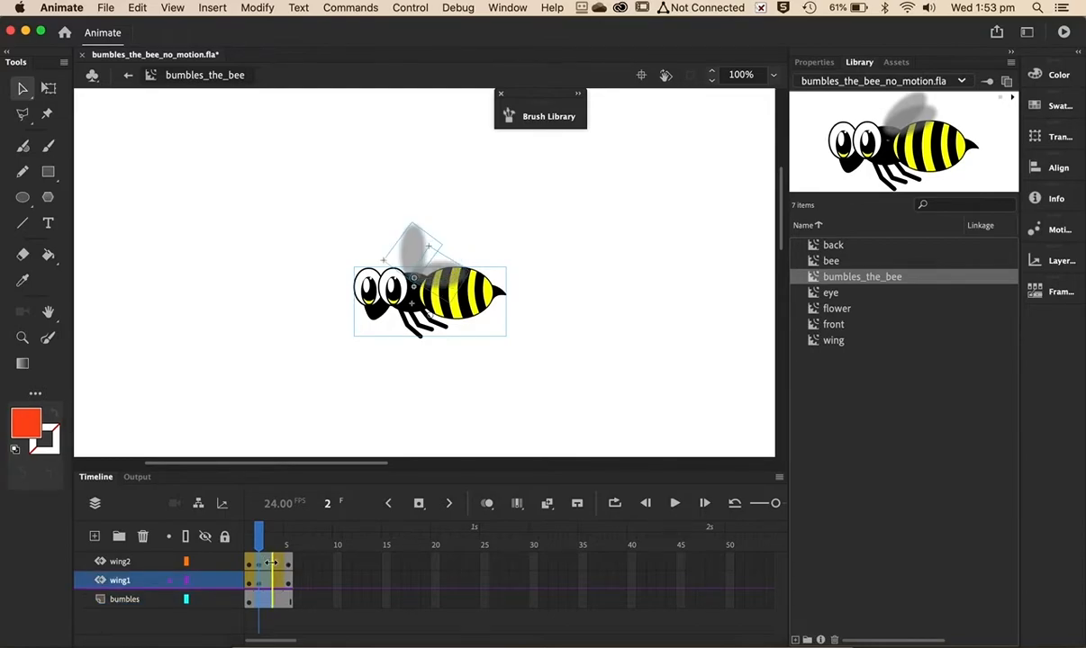
- Remove another frame from all the symbol's layers, leaving three frames, and return to Scene 1
left_click(270, 565)
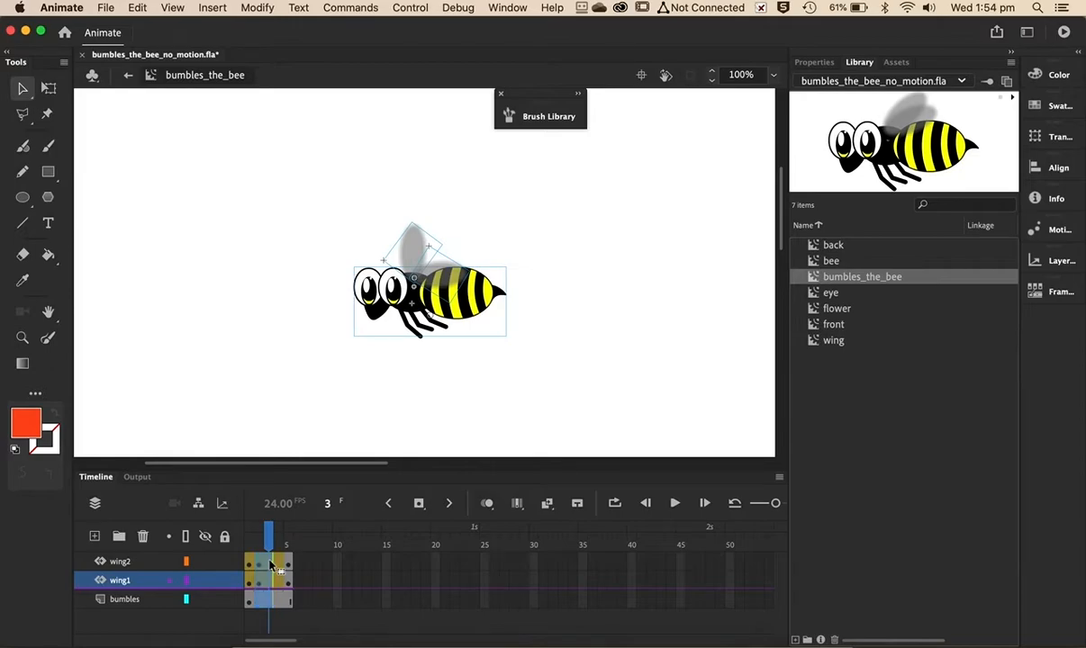
left_click(275, 569)
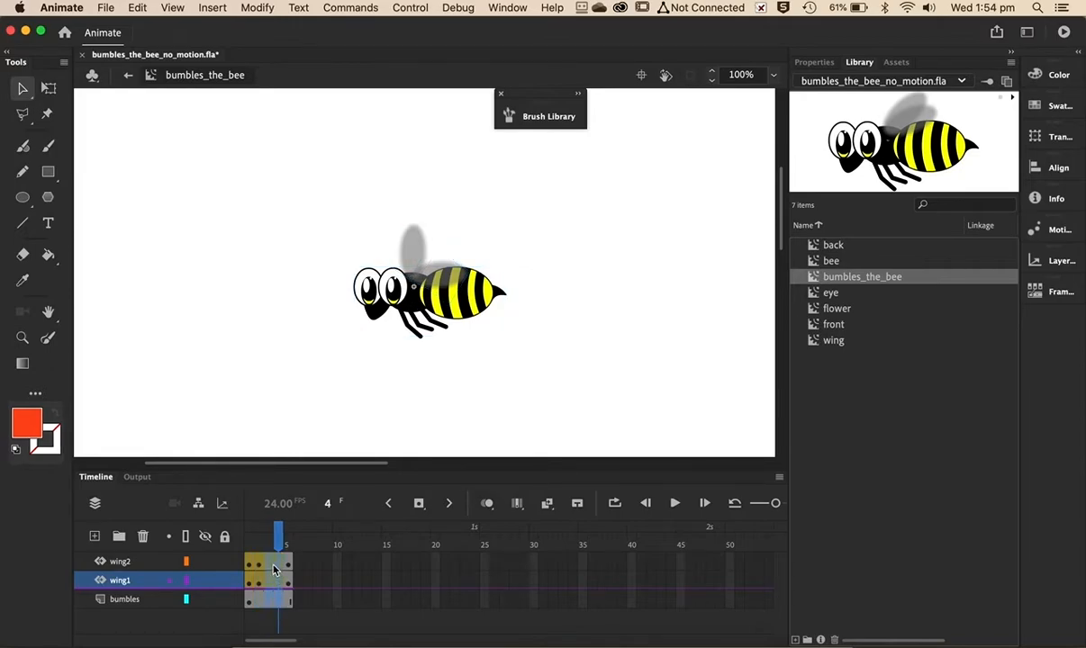
left_click(272, 566)
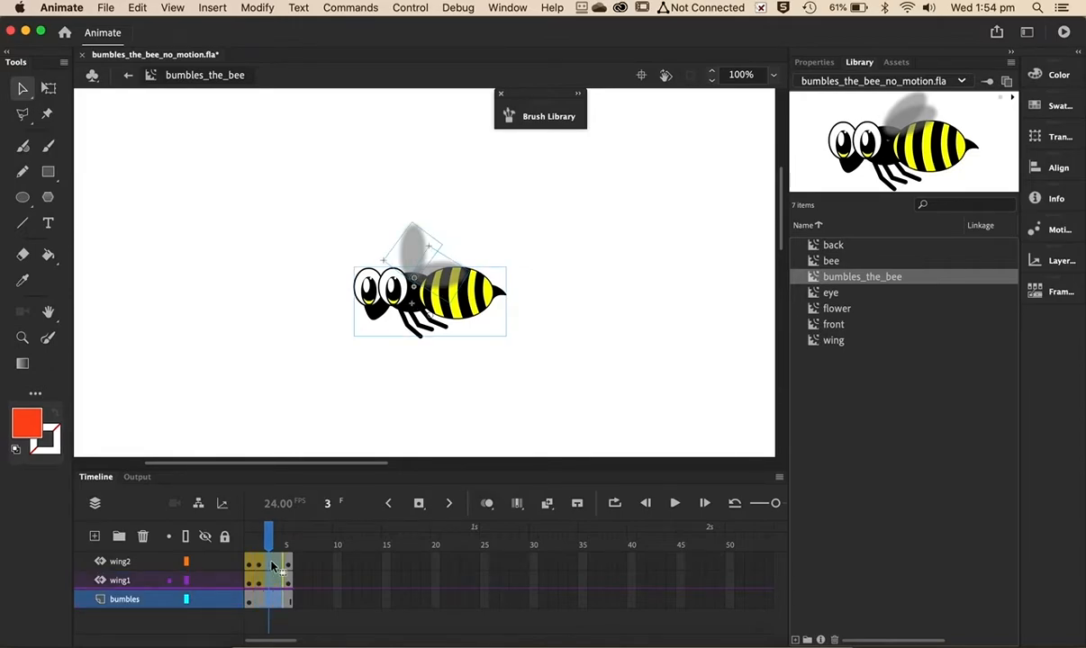
key("shift+F5")
left_click(291, 374)
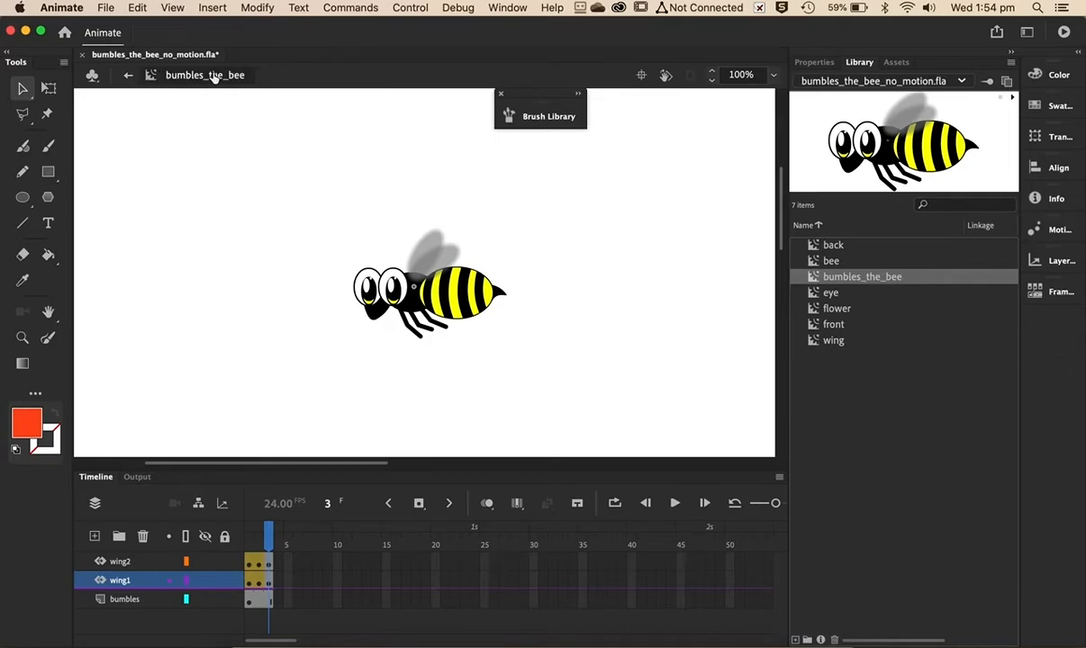
left_click(128, 77)
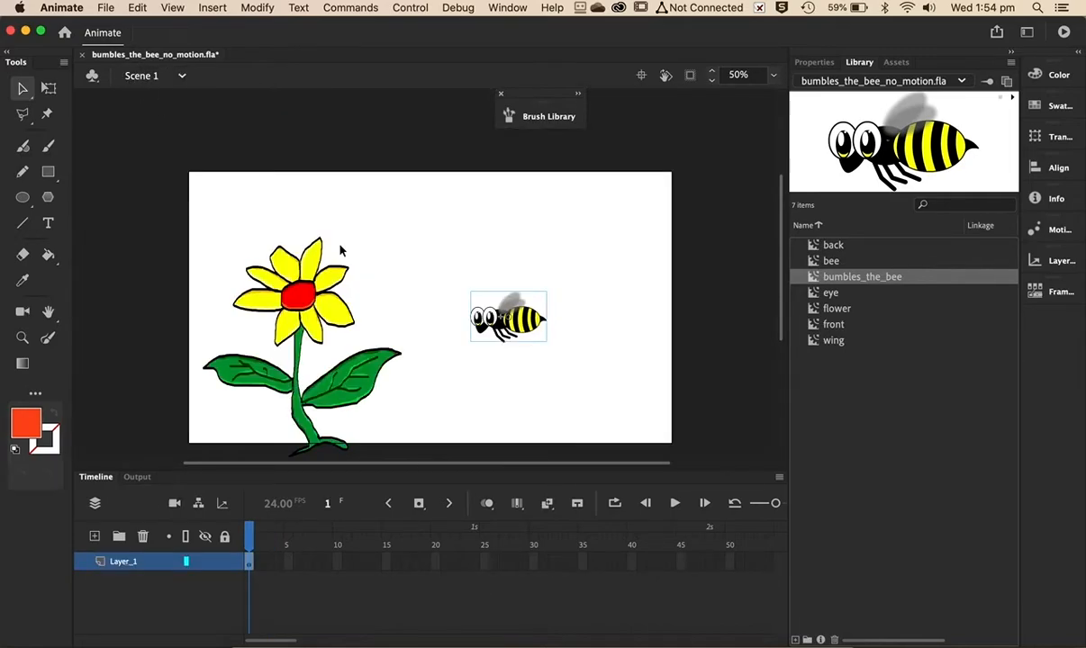
- Test the movie again to check the faster wing flapping and close the preview
key("super+Return")
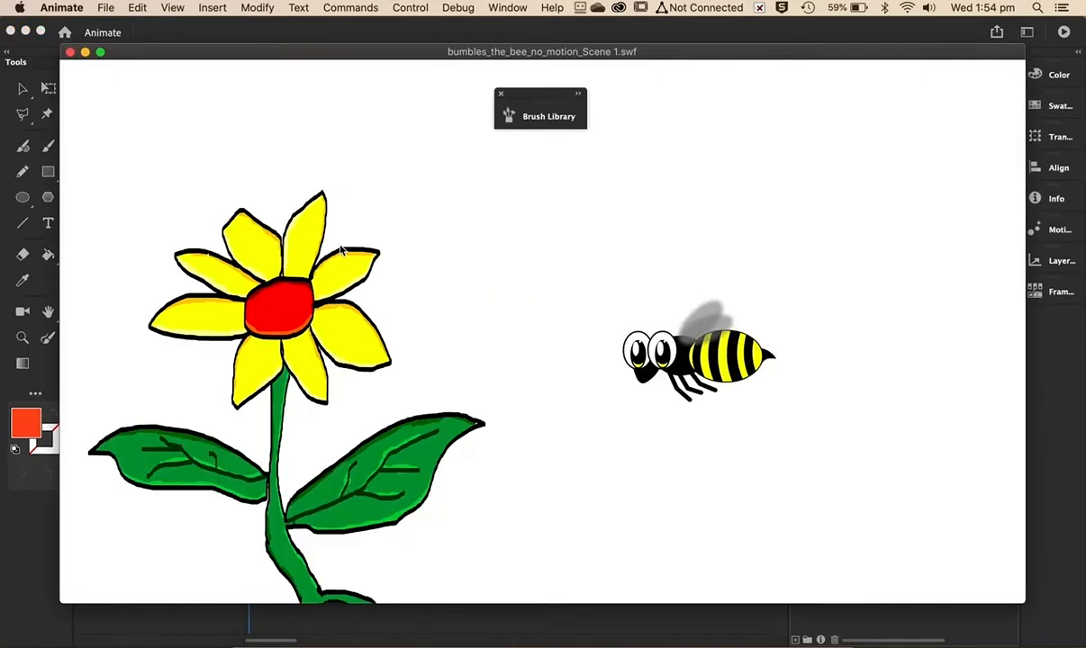
left_click(70, 52)
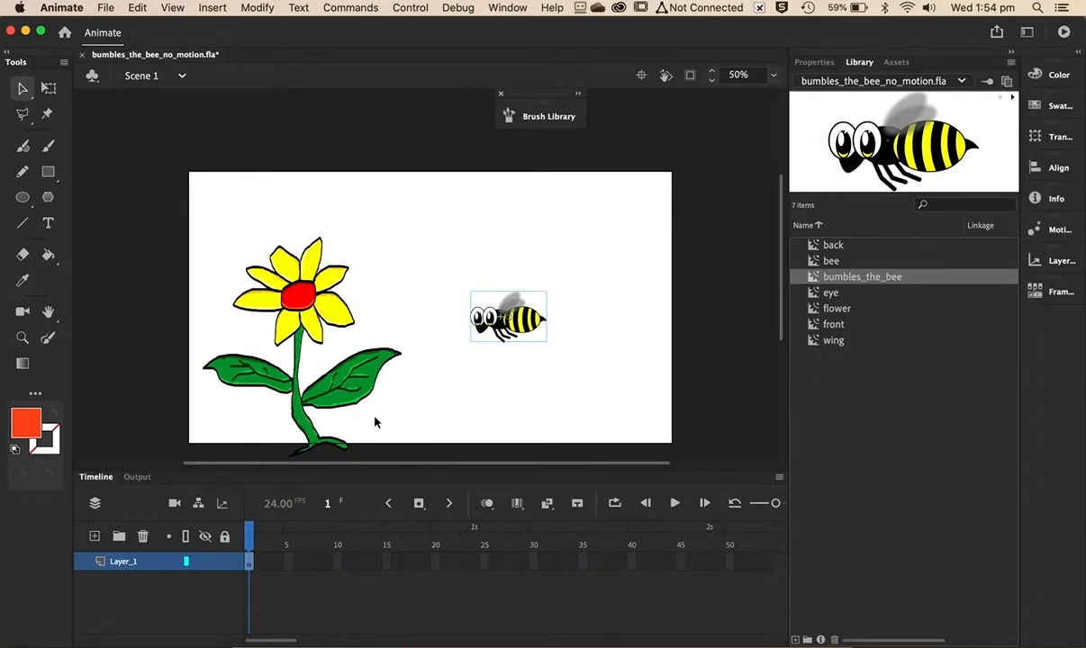
- Rename the layer as flower and delete the bee instance from it
mouse_move(531, 328)
left_mouse_down()
mouse_move(339, 285)
mouse_move(480, 273)
mouse_move(525, 322)
left_mouse_up()
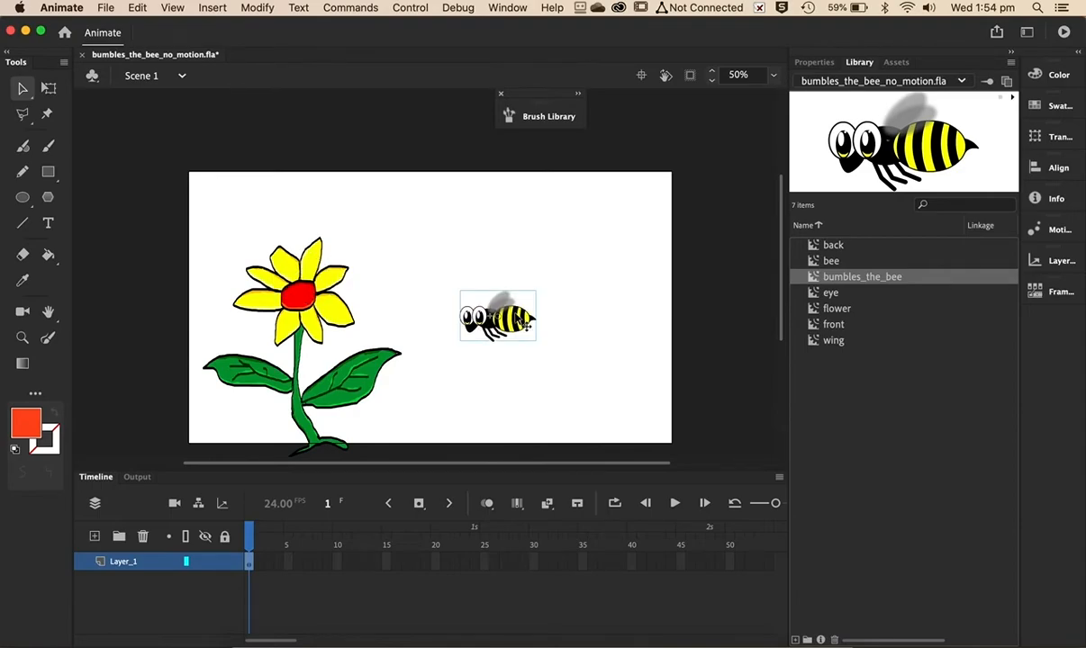
double_click(123, 562)
type("flower")
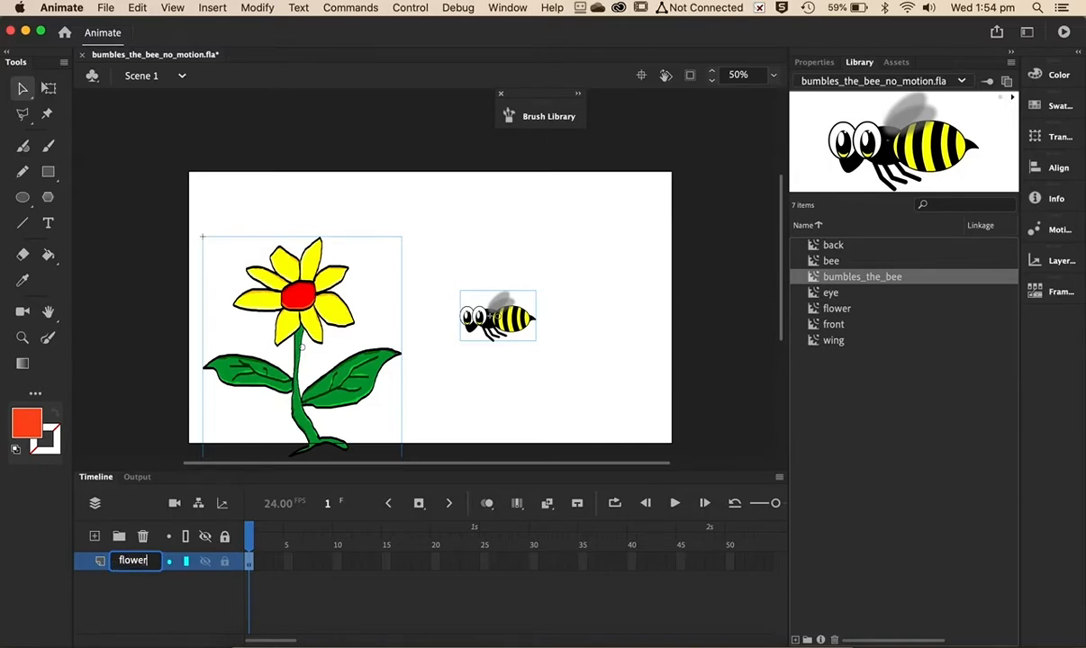
left_click(708, 349)
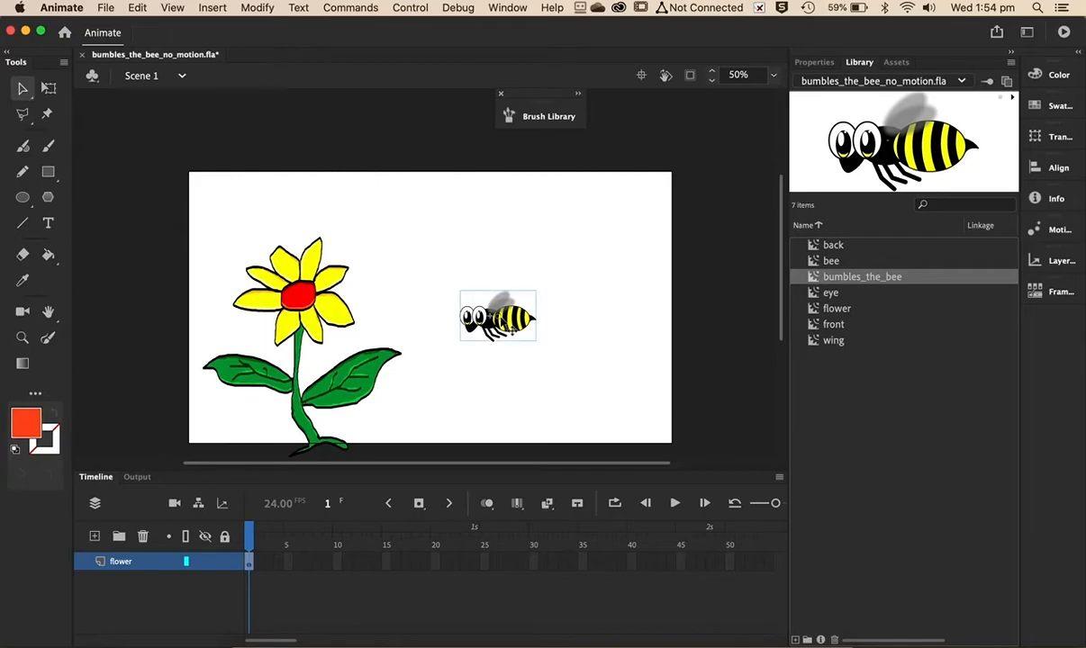
key("Delete")
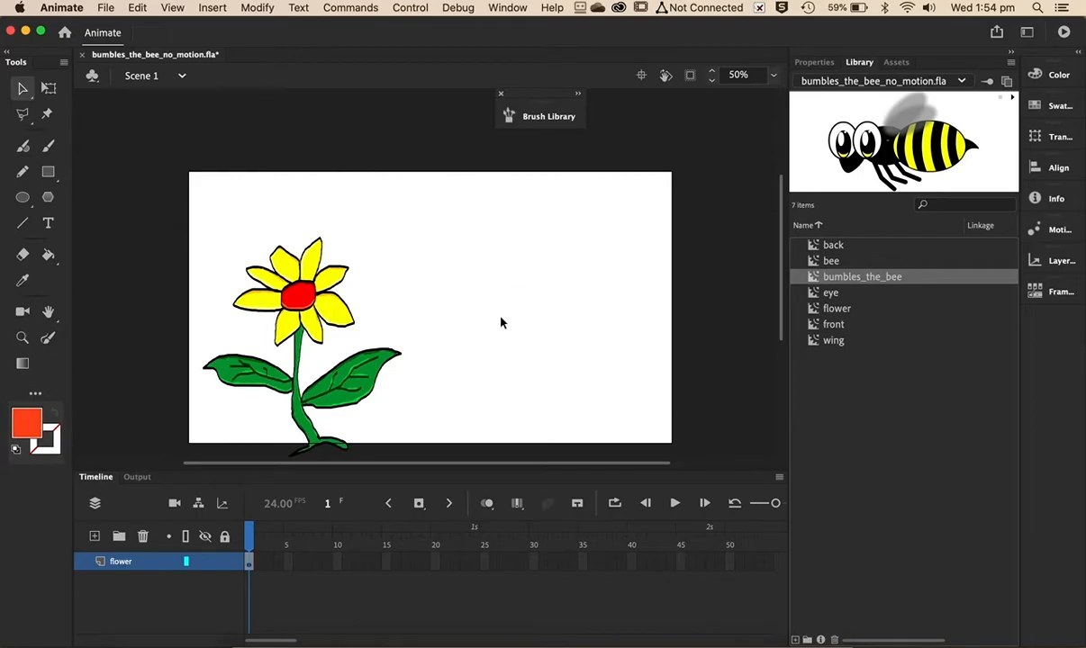
- Add a new layer above the flower layer and name it bumbles
left_click(95, 538)
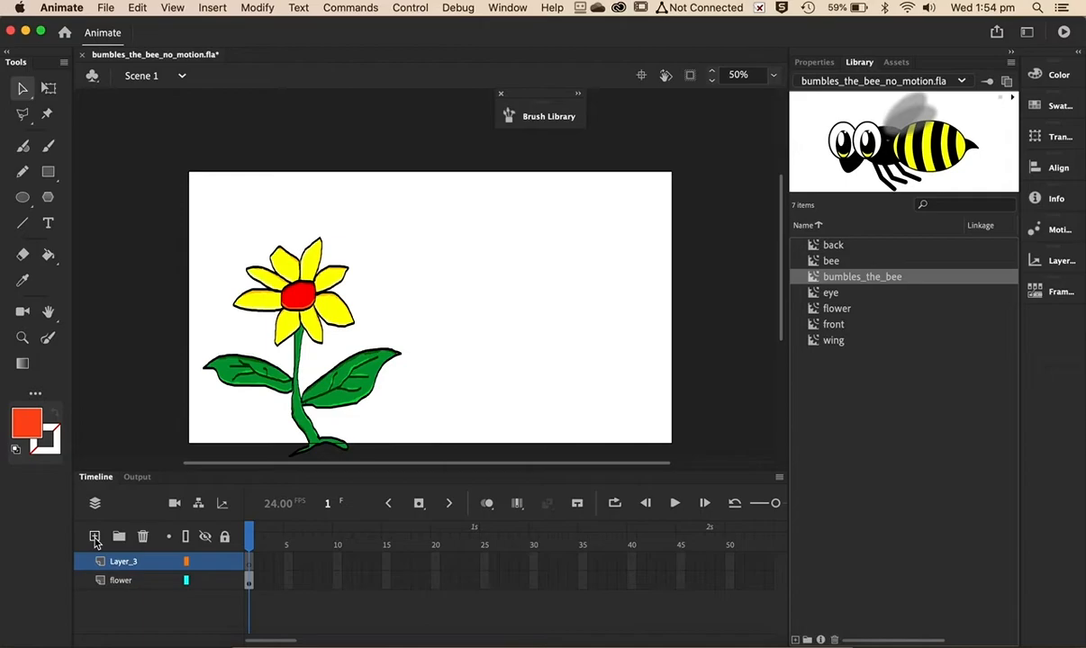
double_click(120, 562)
type("bumbles")
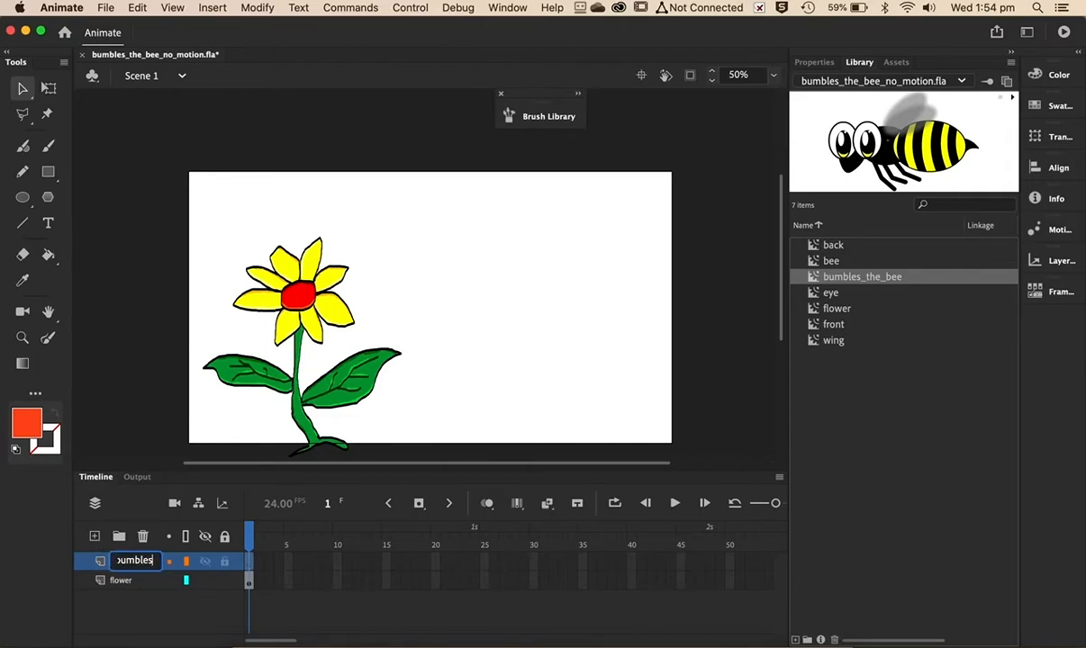
key("Return")
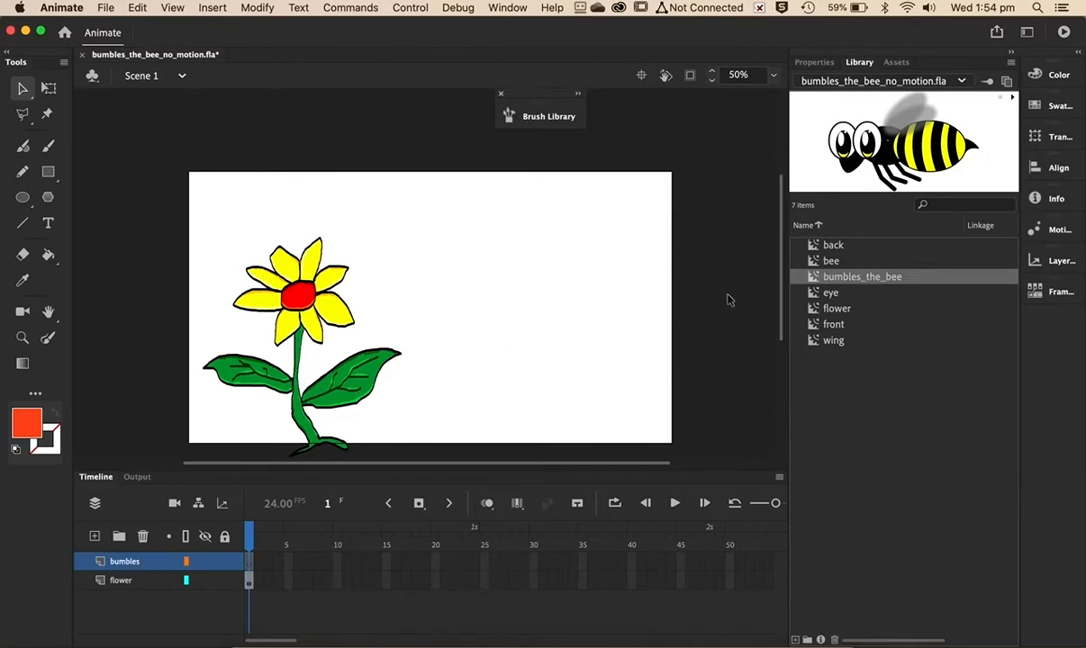
- Place a bumbles_the_bee instance on the bumbles layer just beyond the stage's right edge
left_click_drag(819, 276, 512, 301)
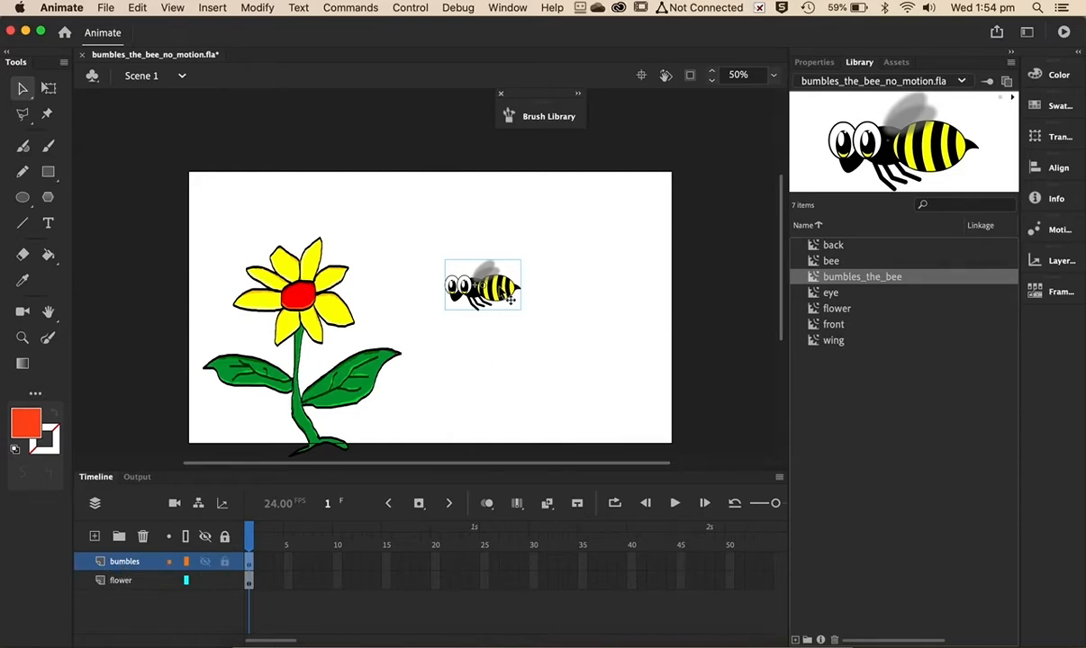
left_click_drag(521, 290, 766, 334)
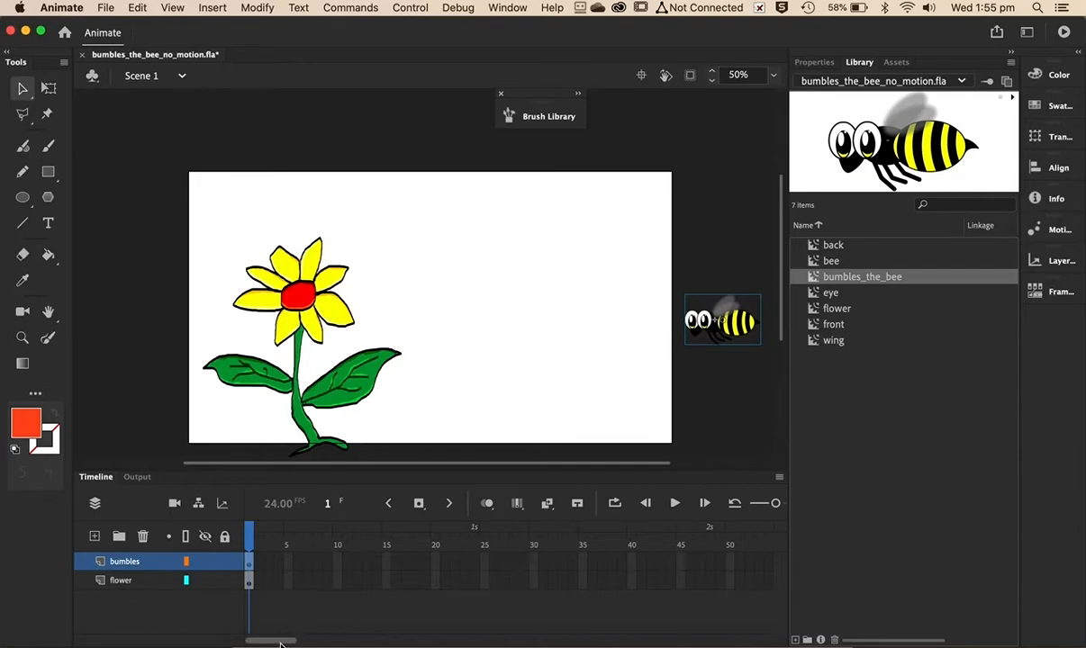
- Extend both layers to frame 480 and return the playhead to frame 1
left_click_drag(280, 643, 698, 633)
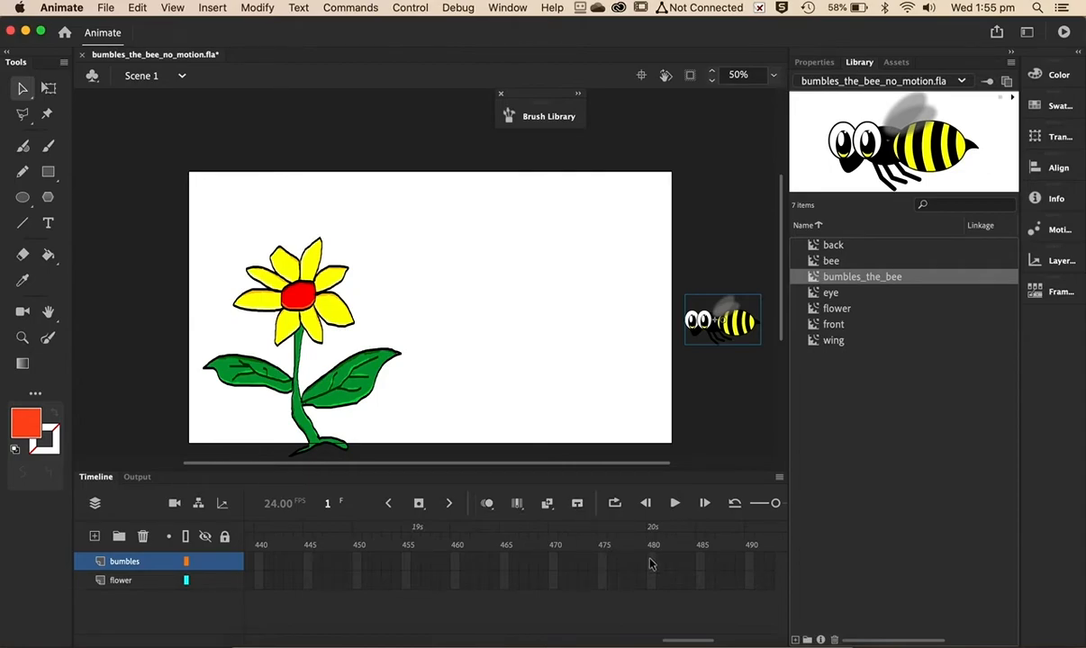
left_click_drag(653, 564, 652, 582)
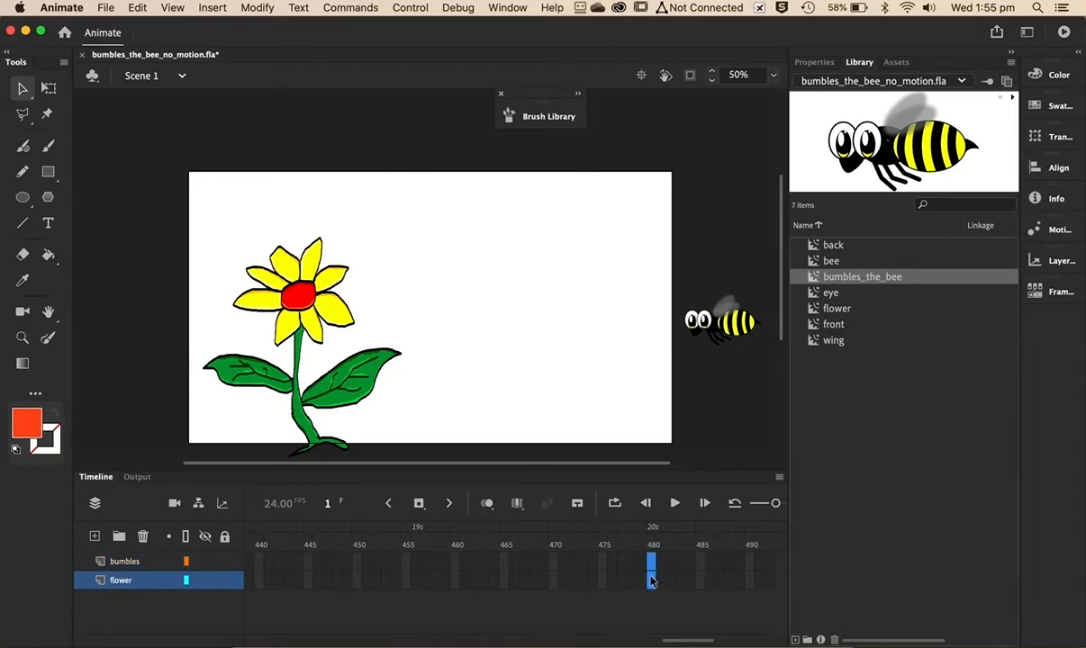
key("F5")
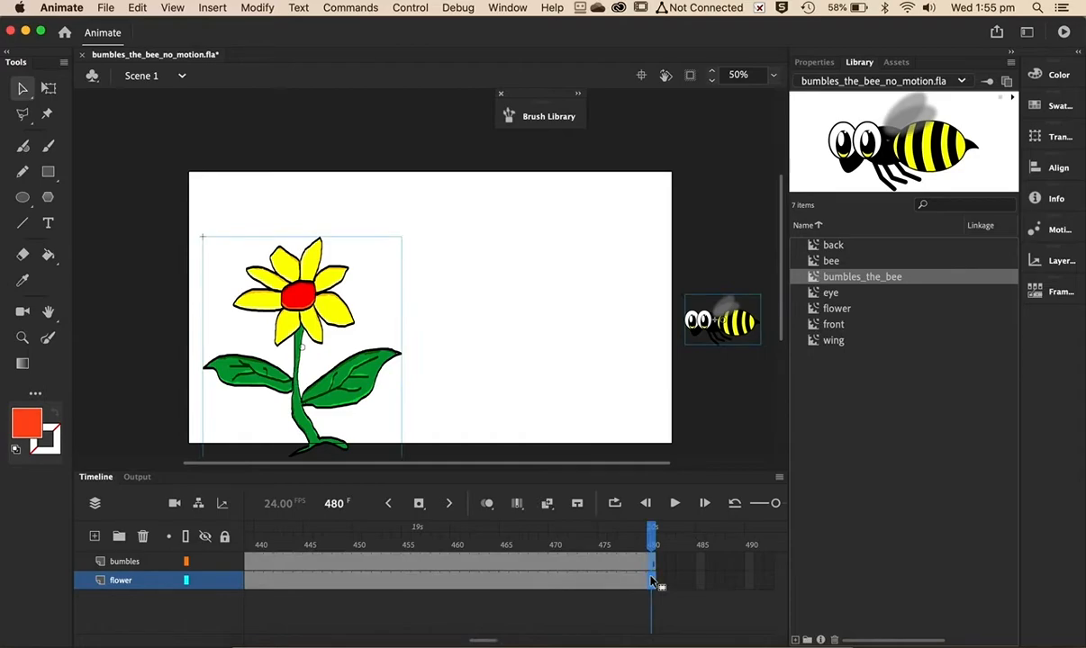
left_click(652, 537)
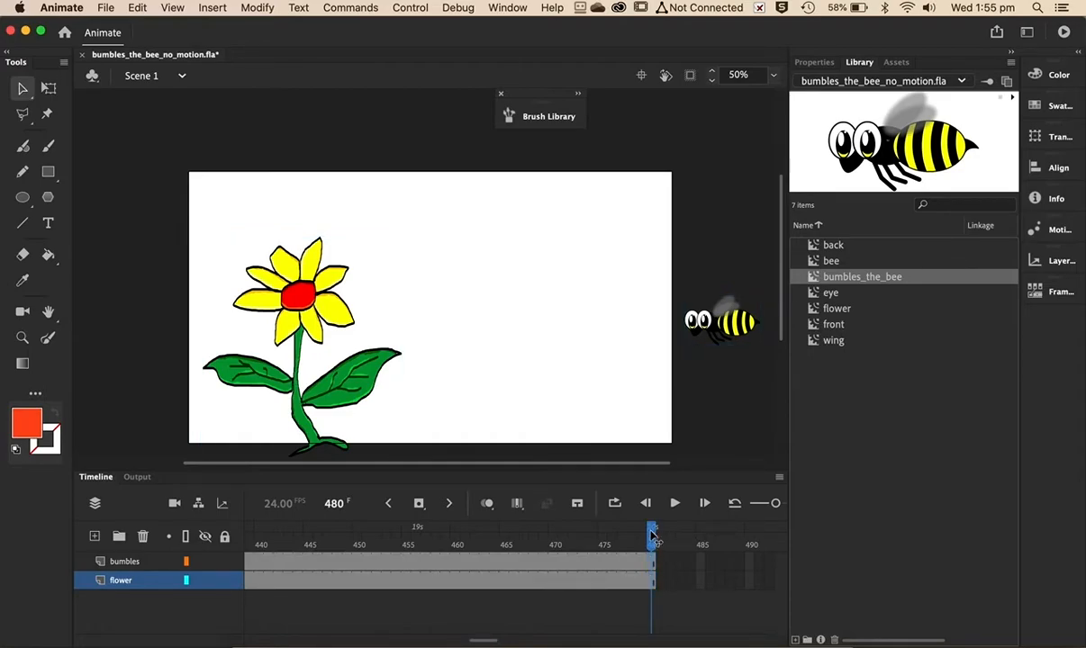
left_click_drag(652, 537, 178, 524)
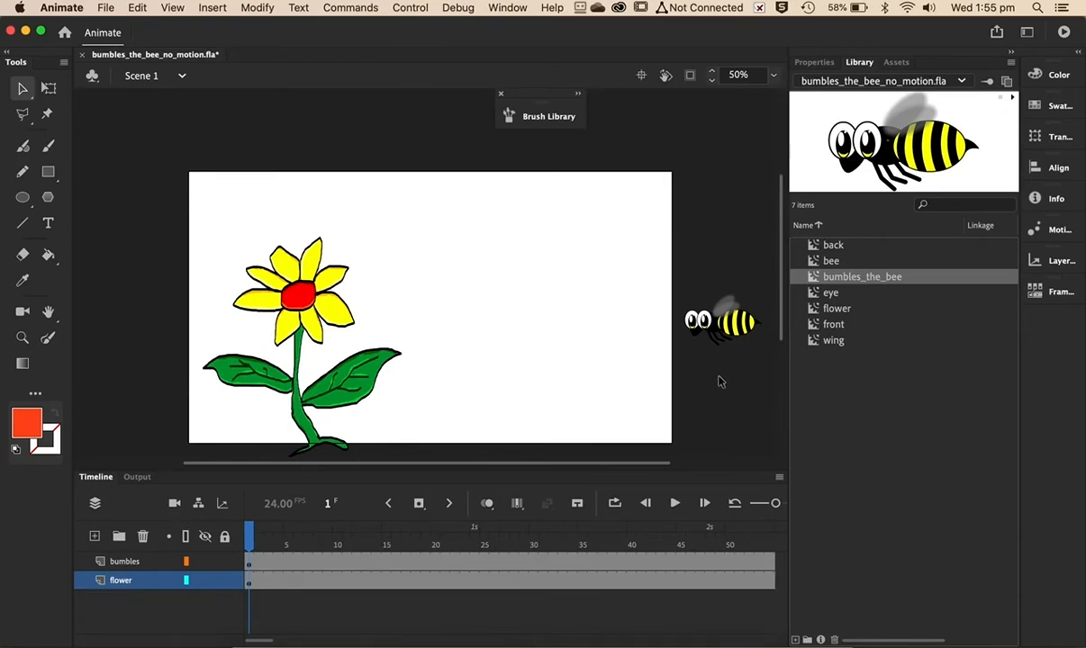
- Nudge the bee just beyond the stage's right edge and create a motion tween on the bumbles layer at frame 120
mouse_move(747, 336)
left_mouse_down()
mouse_move(630, 277)
mouse_move(520, 275)
mouse_move(382, 298)
mouse_move(412, 260)
mouse_move(362, 294)
mouse_move(456, 255)
mouse_move(467, 229)
mouse_move(83, 257)
mouse_move(719, 309)
mouse_move(726, 342)
mouse_move(742, 352)
left_mouse_up()
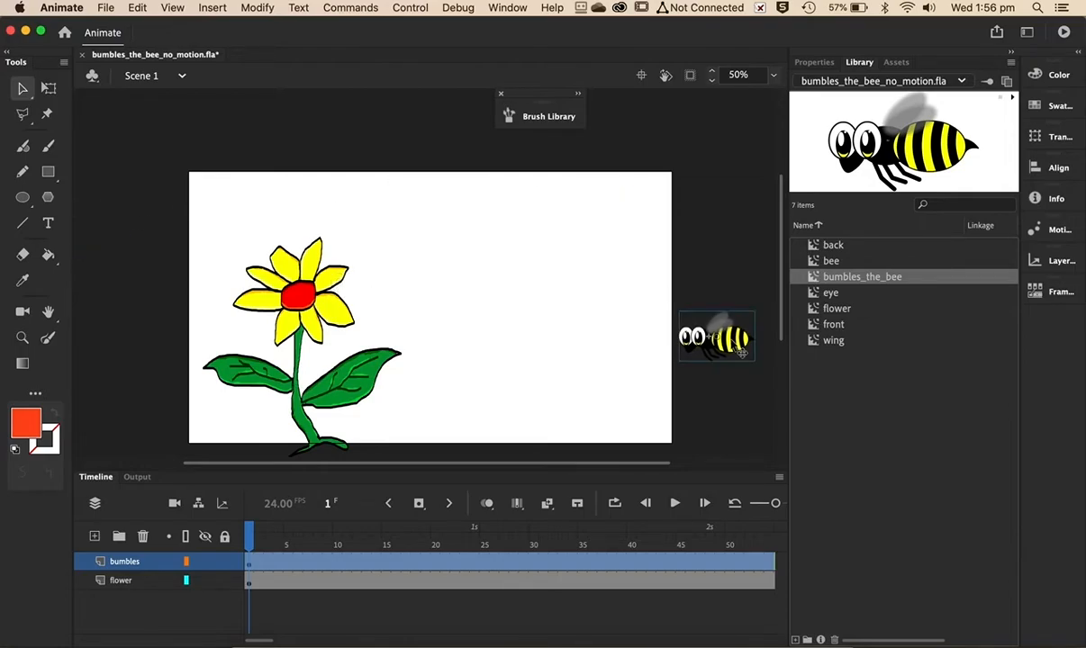
scroll(535, 566, "right", 3)
scroll(536, 567, "right", 4)
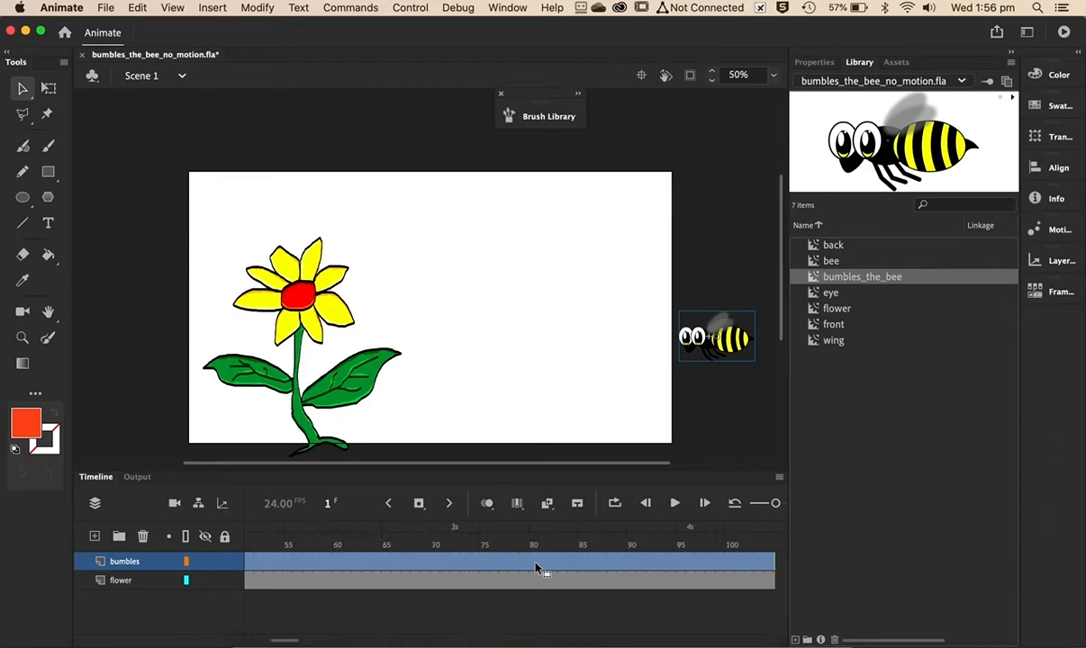
left_click(778, 505)
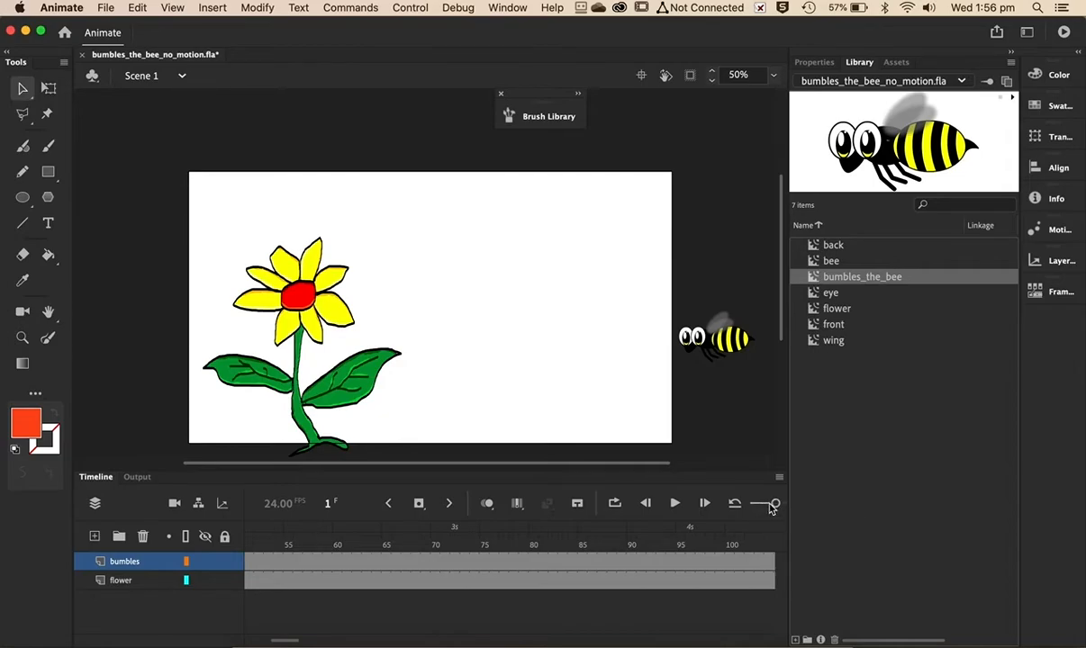
left_click_drag(771, 508, 769, 508)
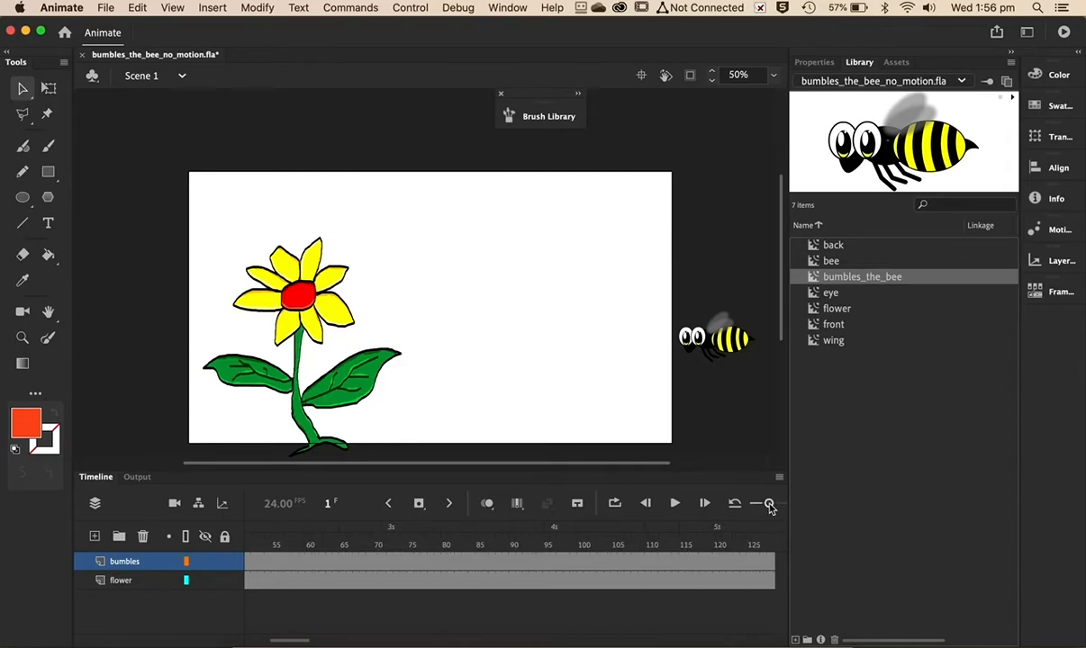
left_click(720, 566)
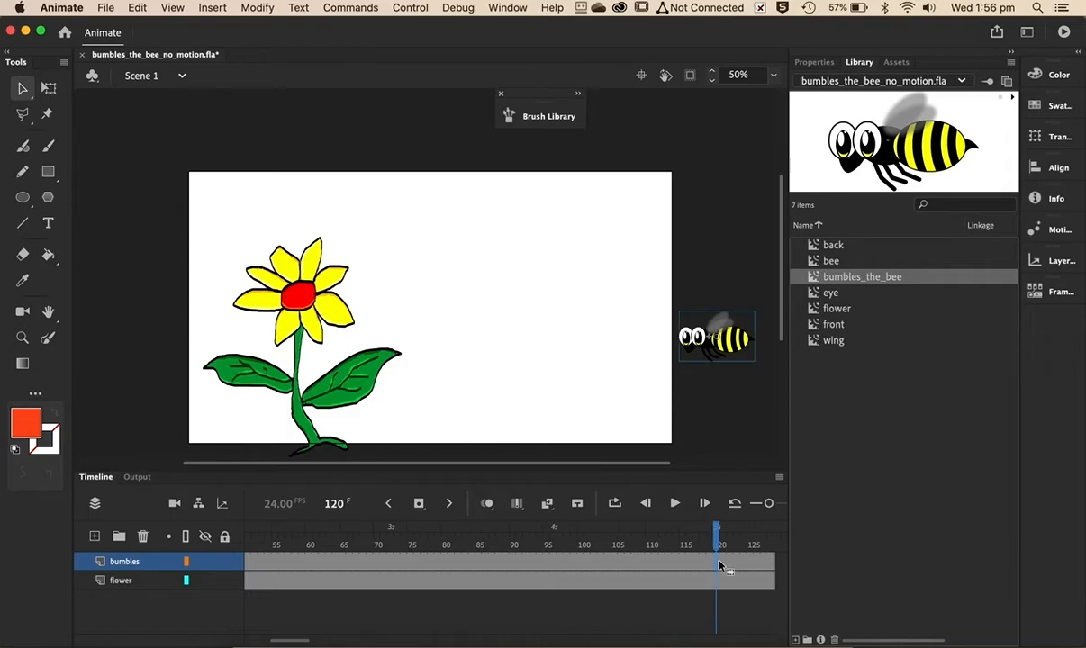
left_click(711, 572)
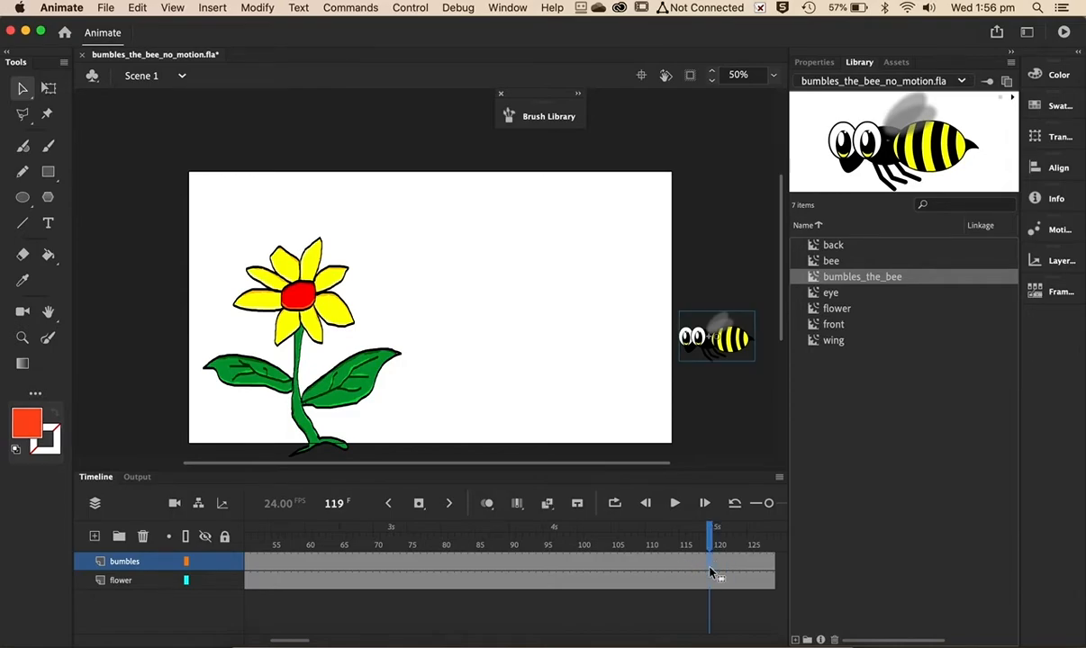
key("period")
right_click(715, 573)
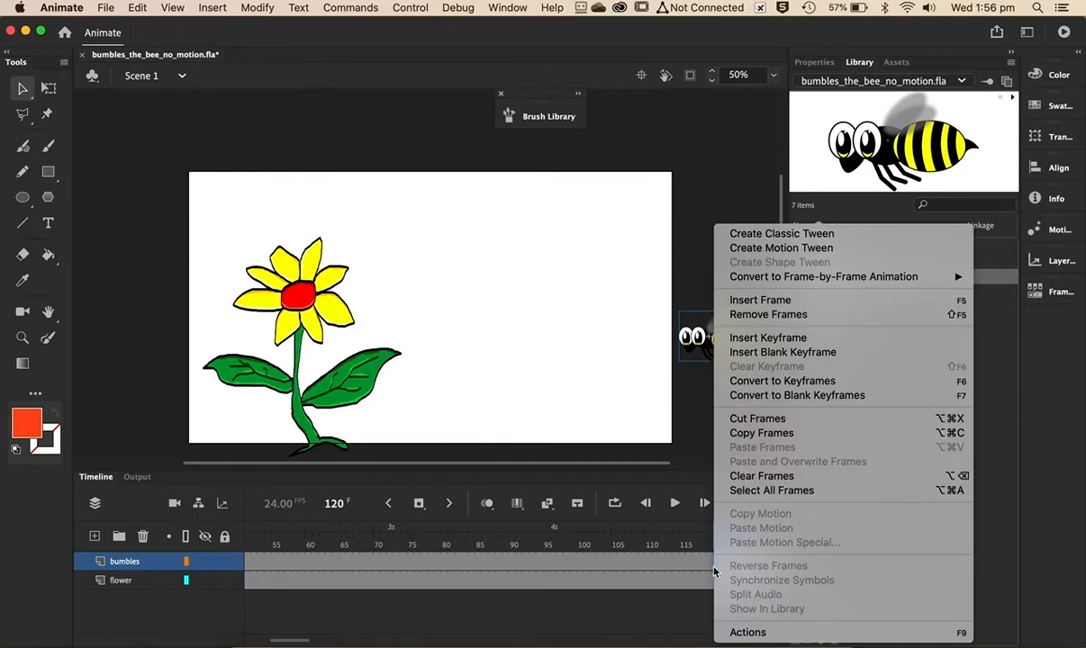
left_click(797, 256)
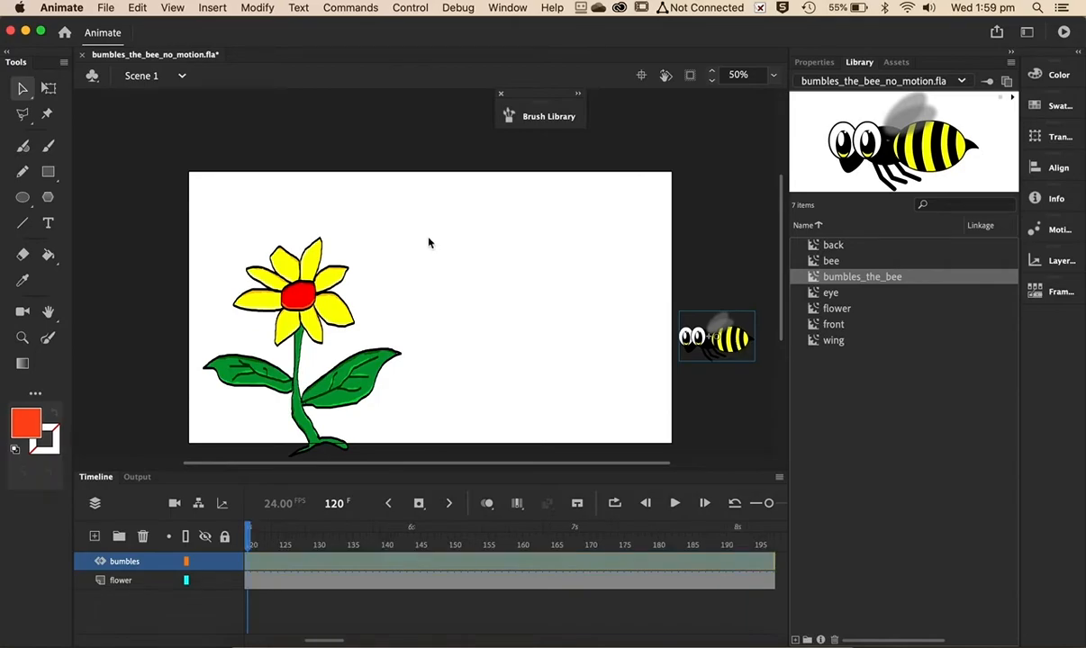
- Undo the last change, then at frame 140 move the bee down onto the flower's red centre
key("super+z")
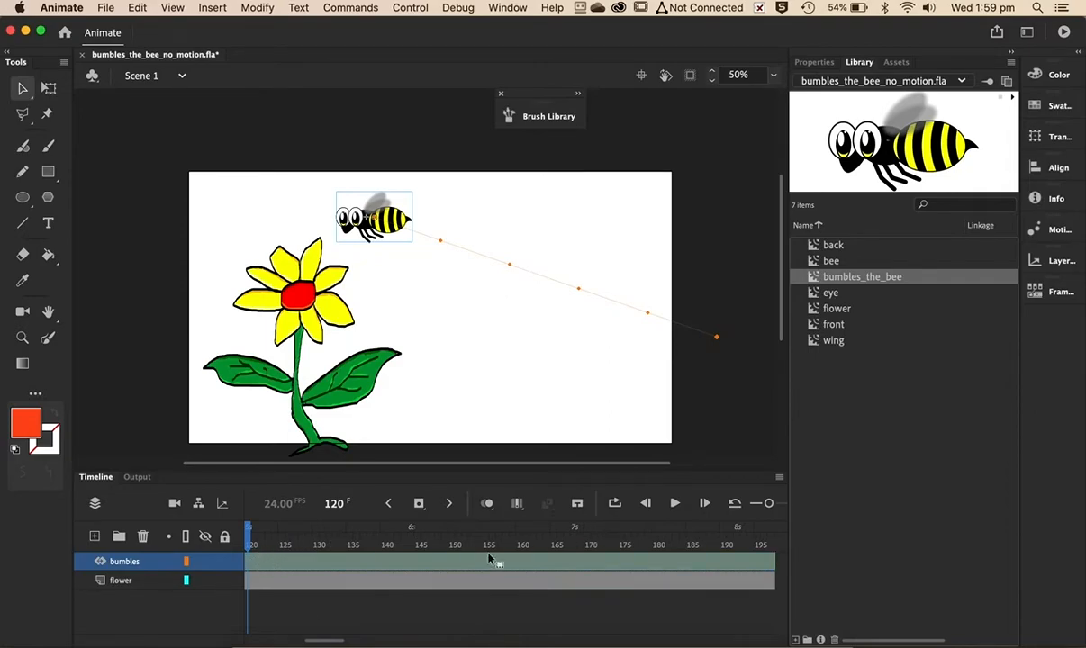
scroll(317, 643, "left", 4)
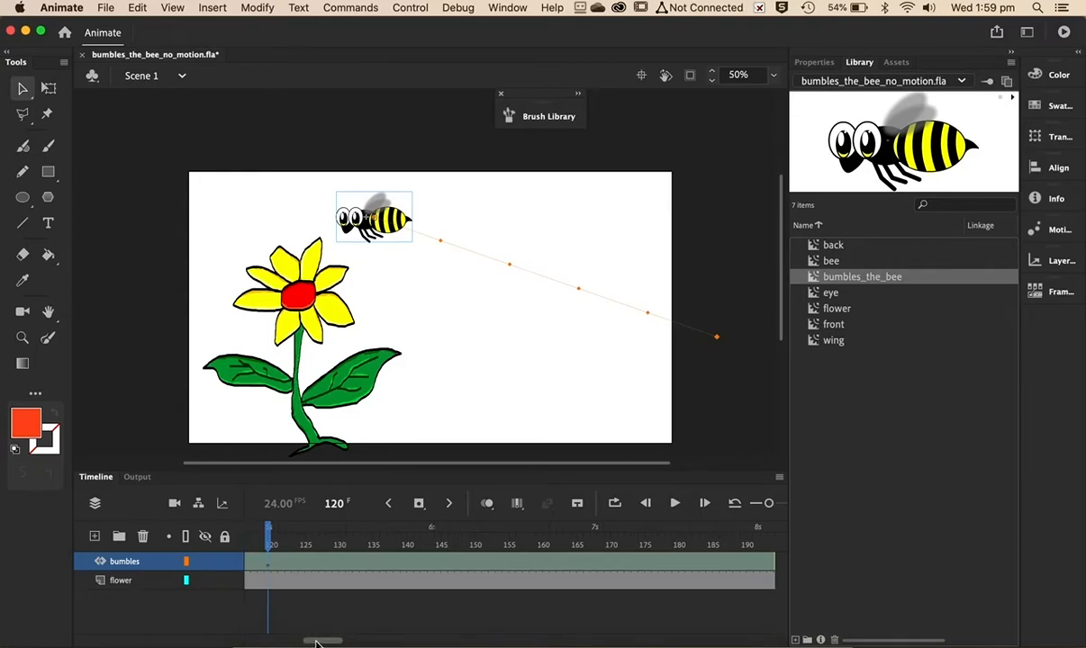
left_click(322, 567)
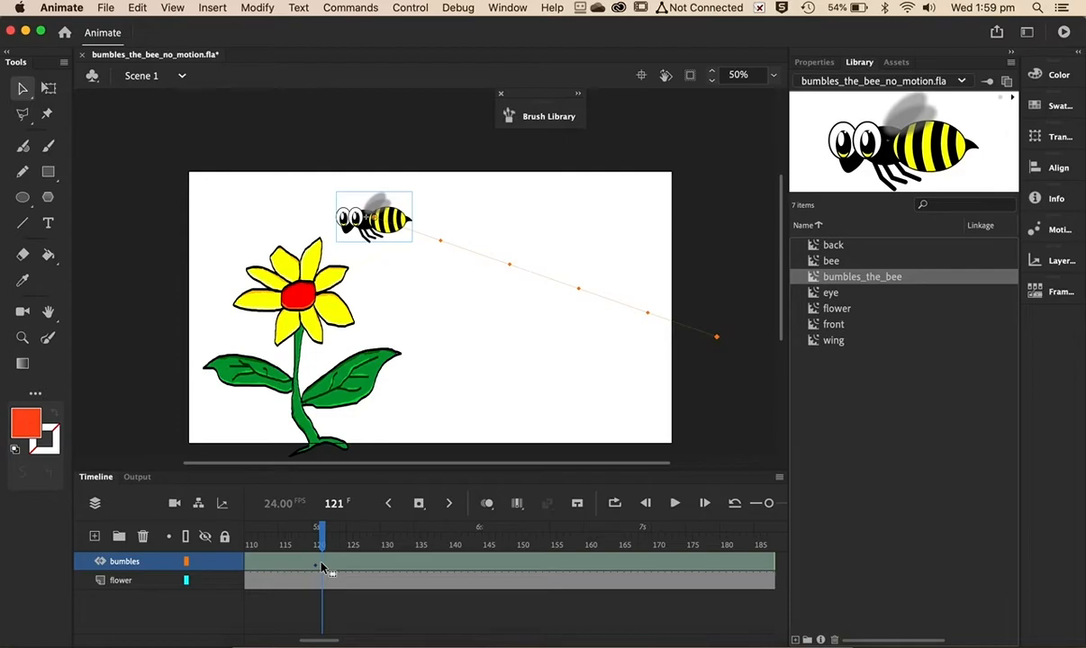
left_click(455, 565)
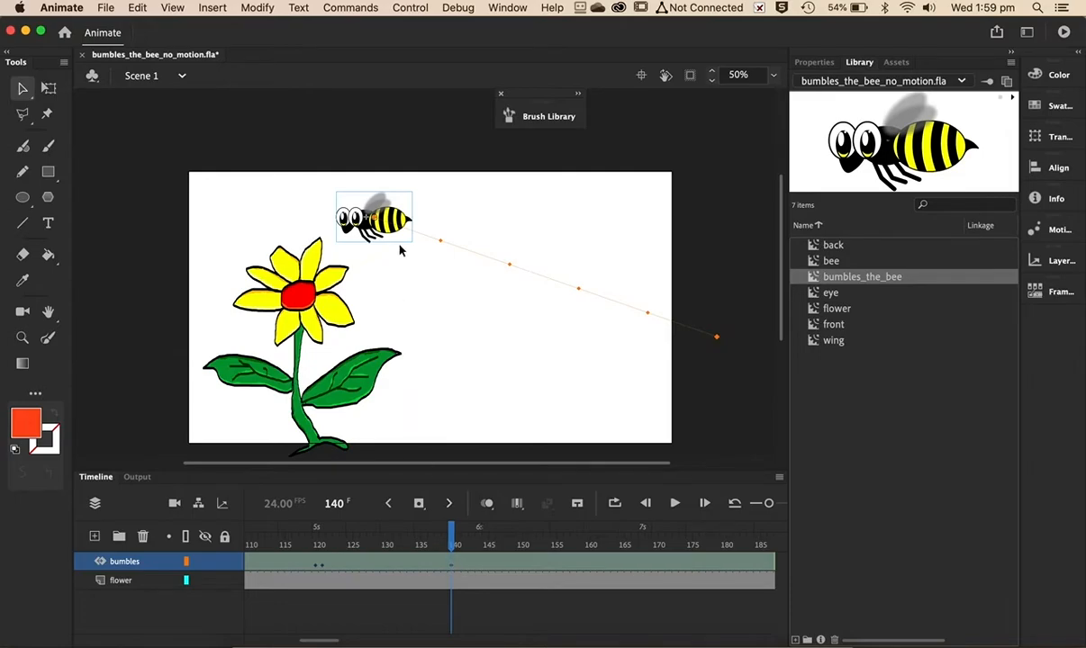
left_click_drag(394, 243, 363, 307)
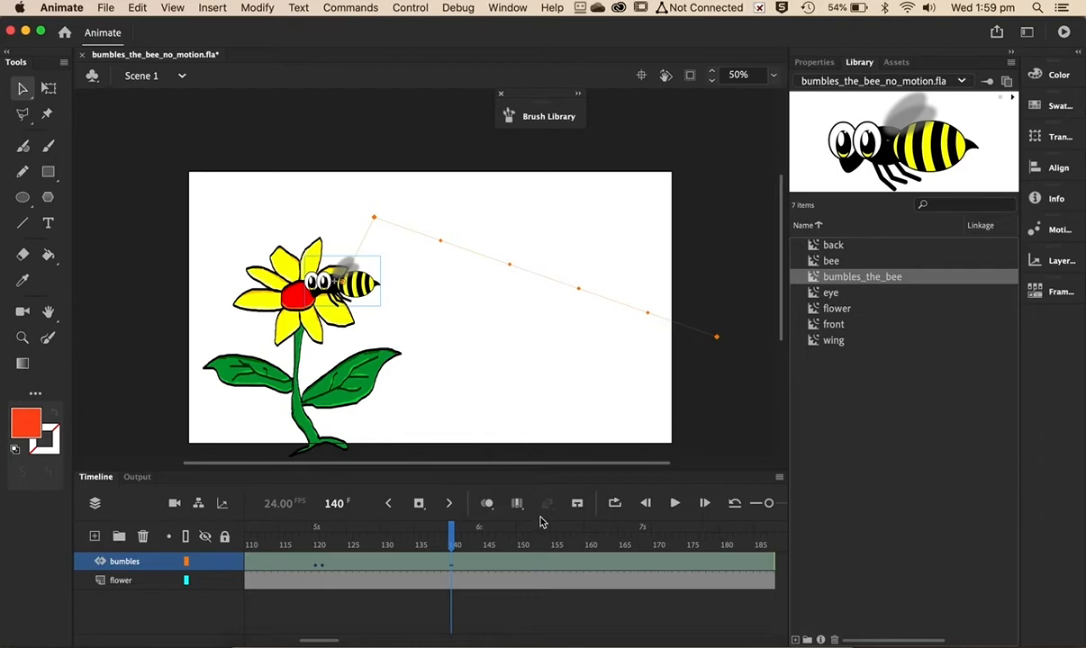
- At frame 214, move the bee up above the flower's top petals
left_click(638, 569)
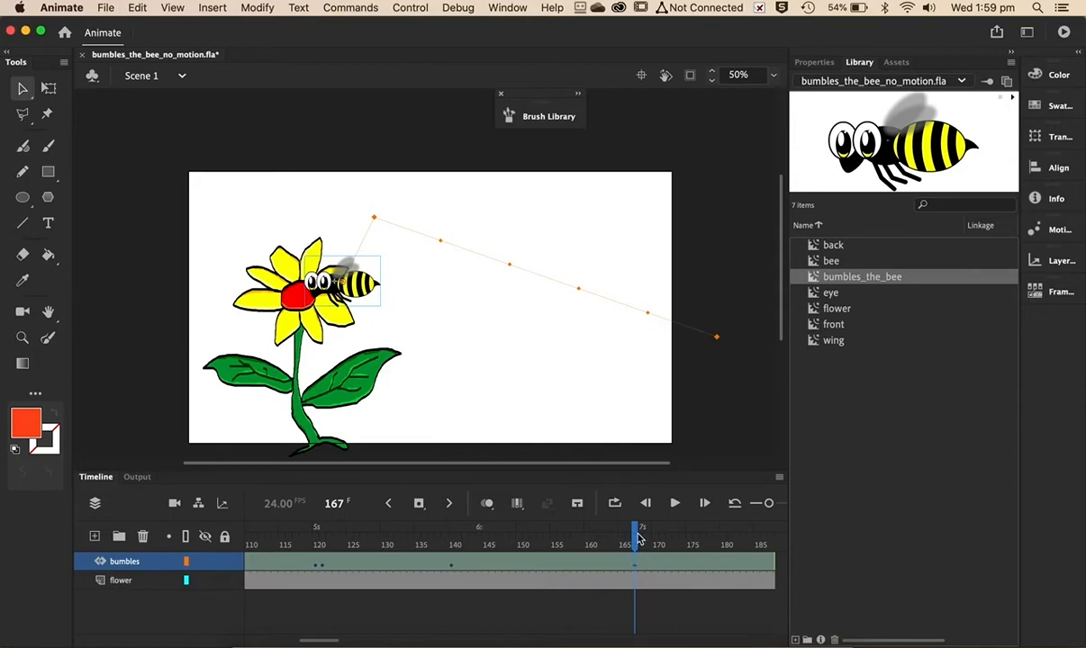
left_click_drag(638, 531, 750, 539)
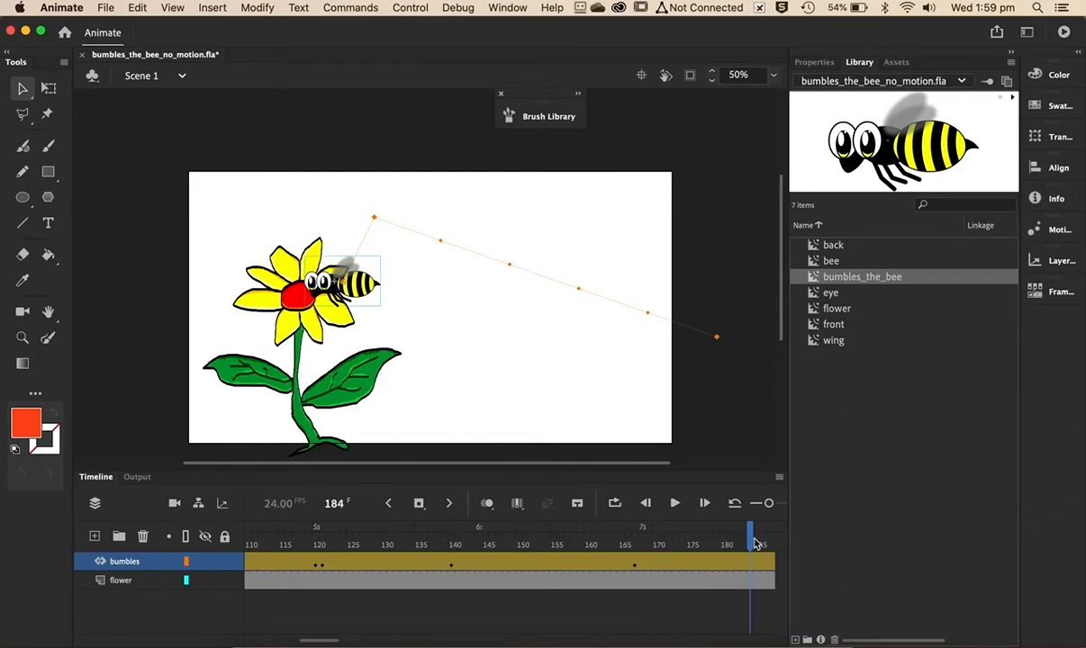
left_click_drag(752, 536, 412, 540)
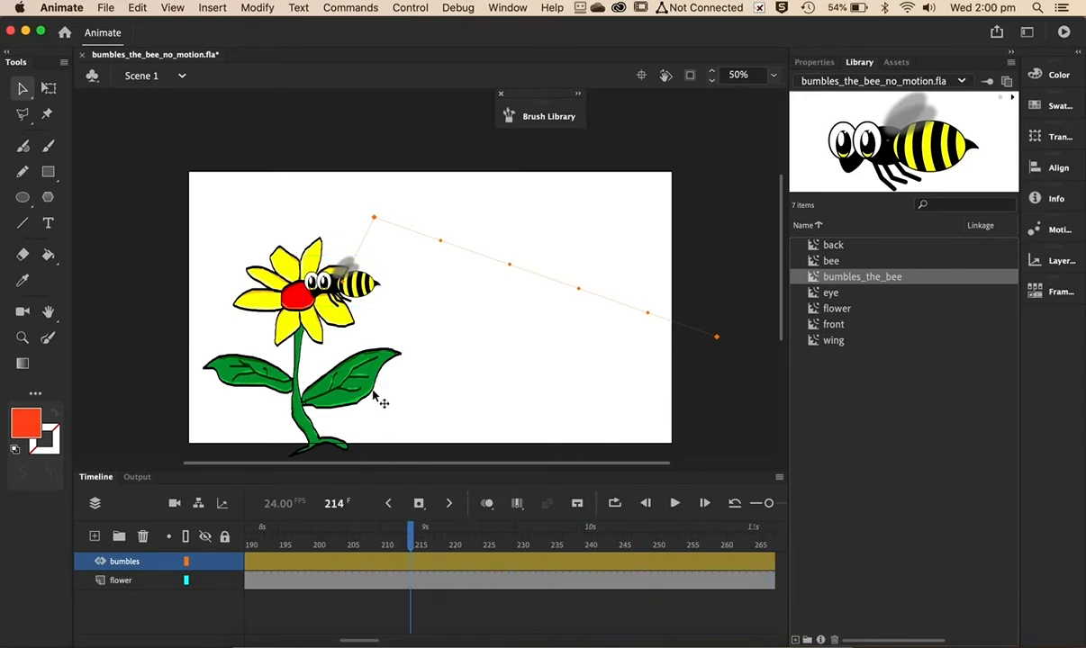
left_click_drag(372, 297, 377, 250)
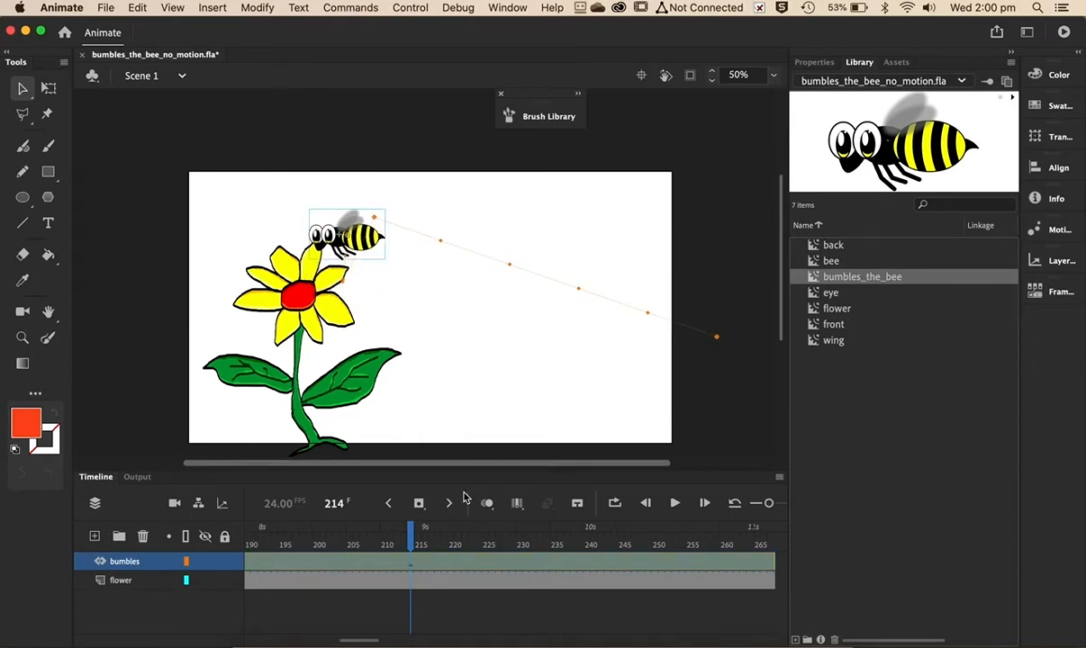
- At frame 242, move the bee down and to the right of the flower head
left_click(603, 564)
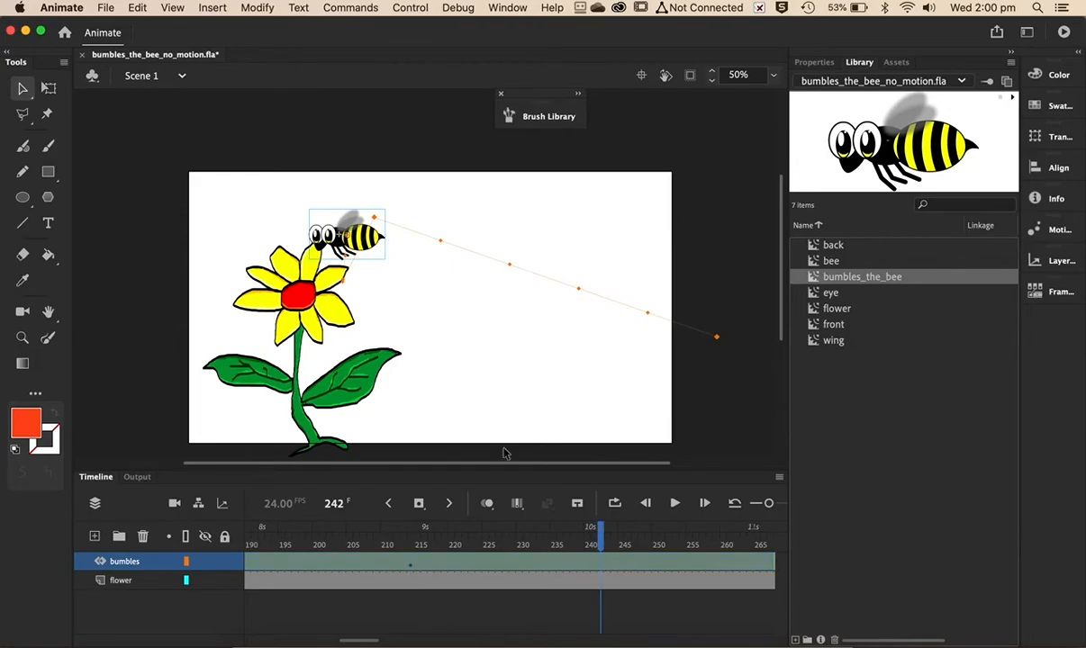
left_click_drag(378, 252, 425, 285)
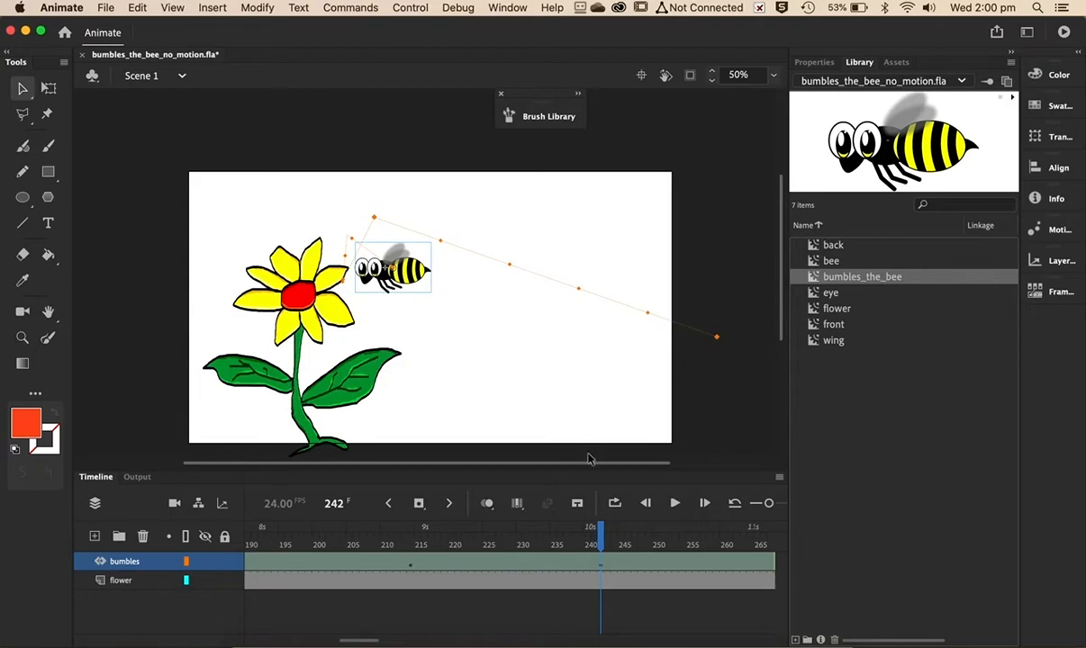
- At frame 266, move the bee back onto the flower's red centre
left_click_drag(601, 529, 764, 543)
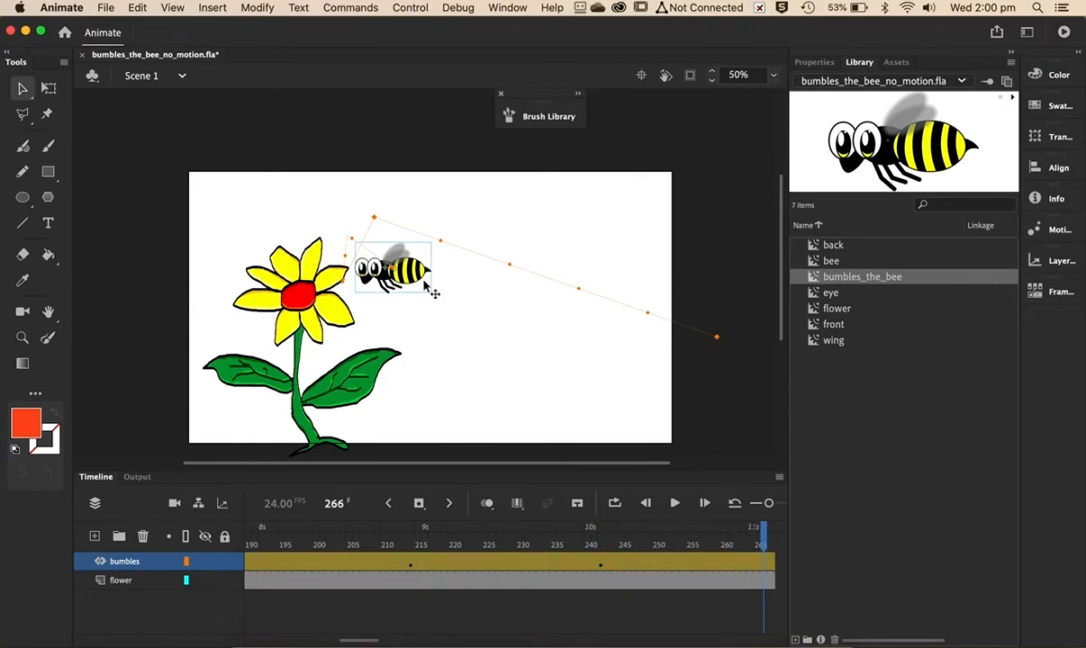
left_click_drag(427, 287, 386, 302)
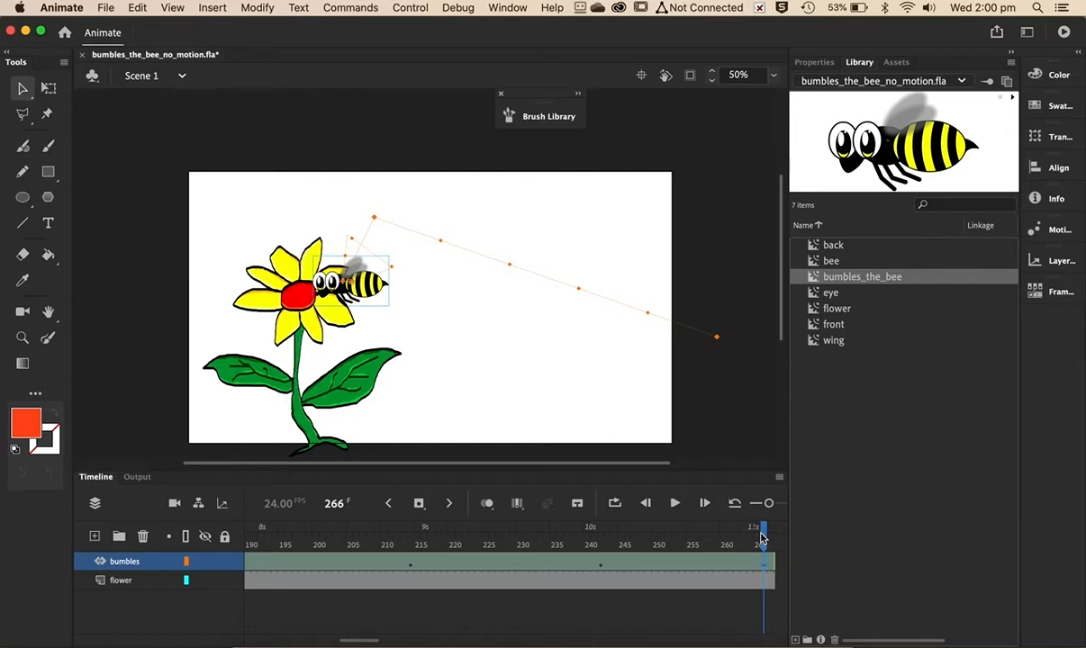
- At frame 341, move the bee up and right toward the top middle of the stage
left_click_drag(764, 538, 473, 566)
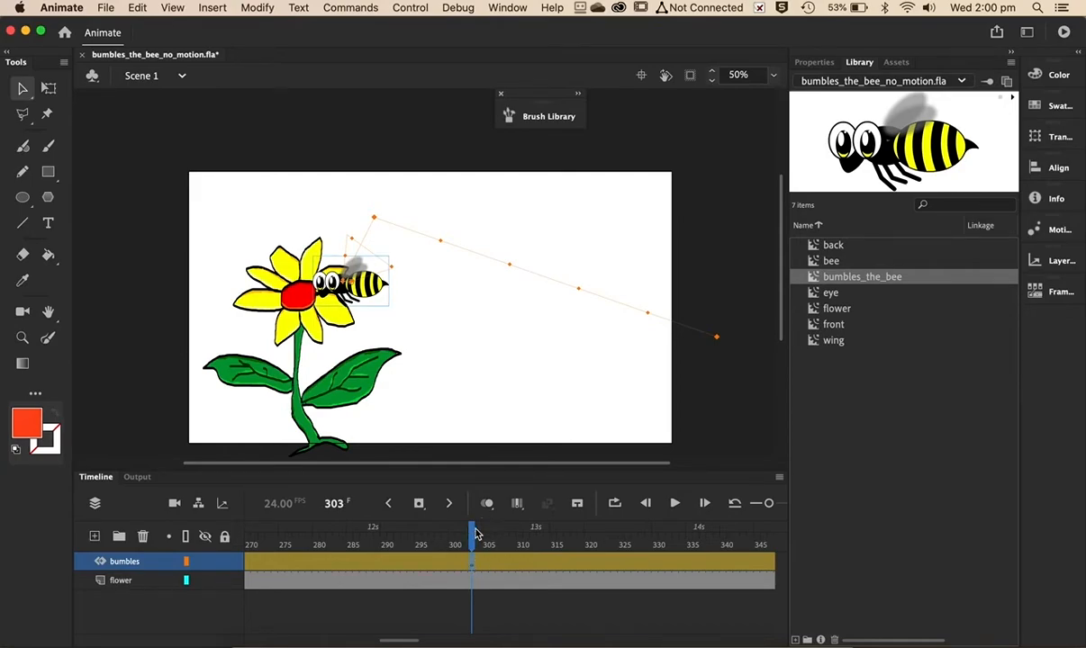
left_click_drag(476, 535, 733, 559)
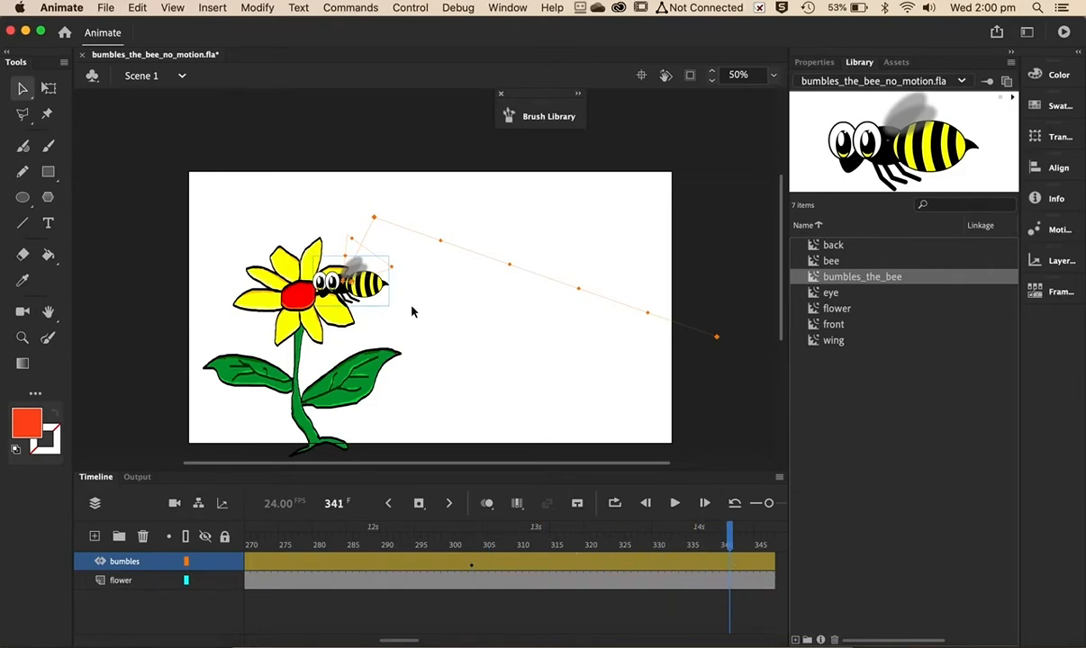
left_click_drag(366, 287, 474, 238)
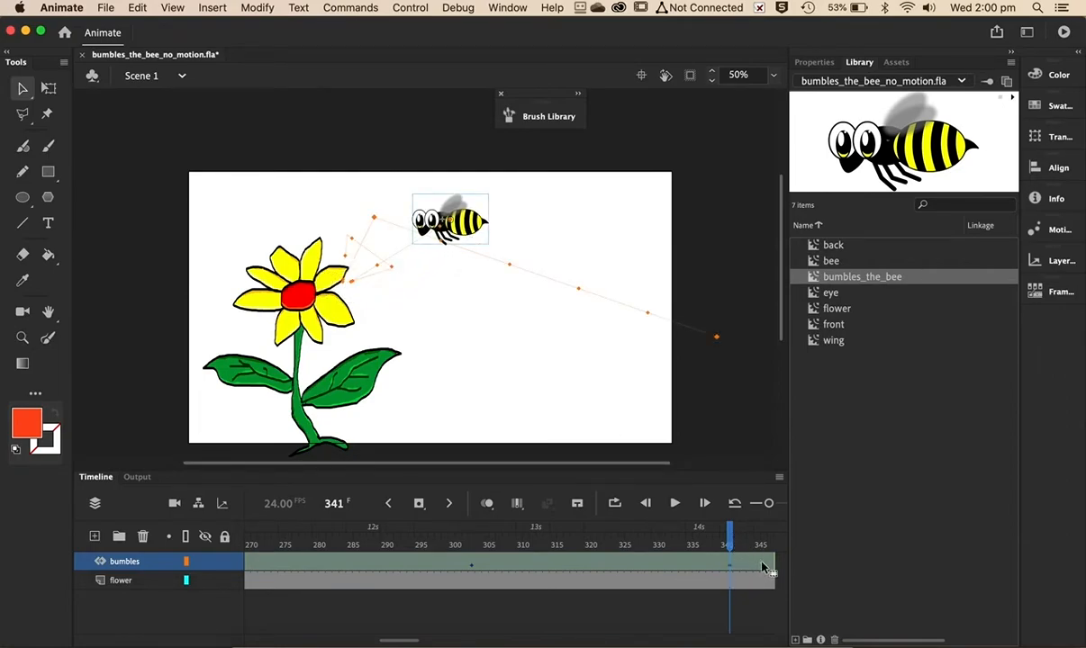
- At frame 371, rotate the bee slightly with the Free Transform tool
left_click_drag(734, 547, 528, 565)
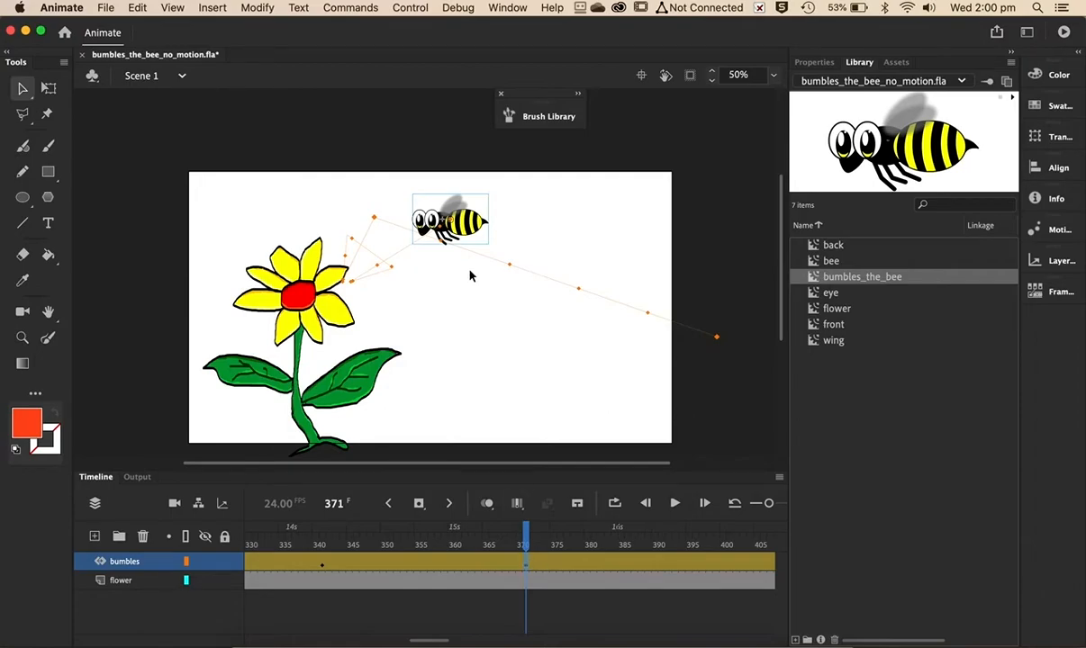
left_click(49, 89)
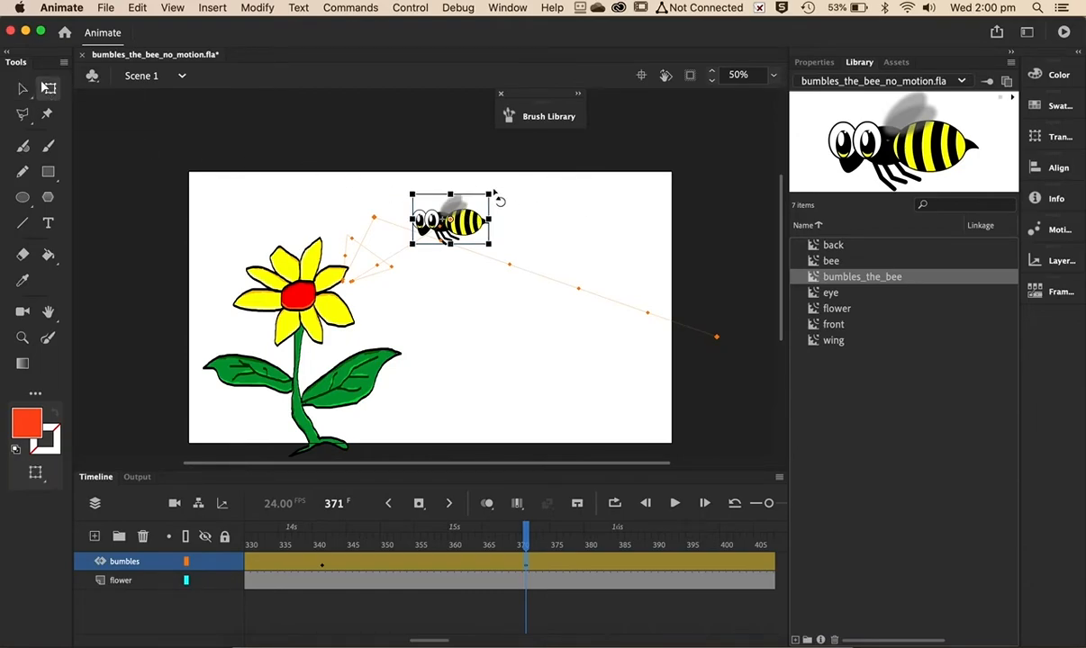
left_click_drag(497, 199, 509, 203)
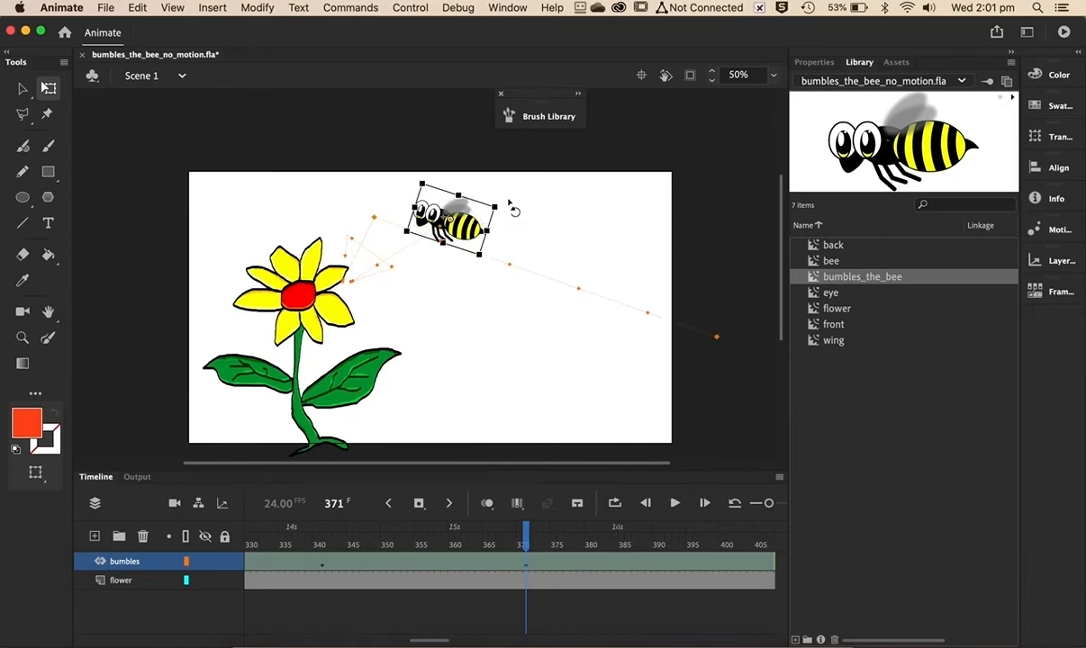
- At frame 453, move the bee beyond the stage's left edge
left_click(753, 564)
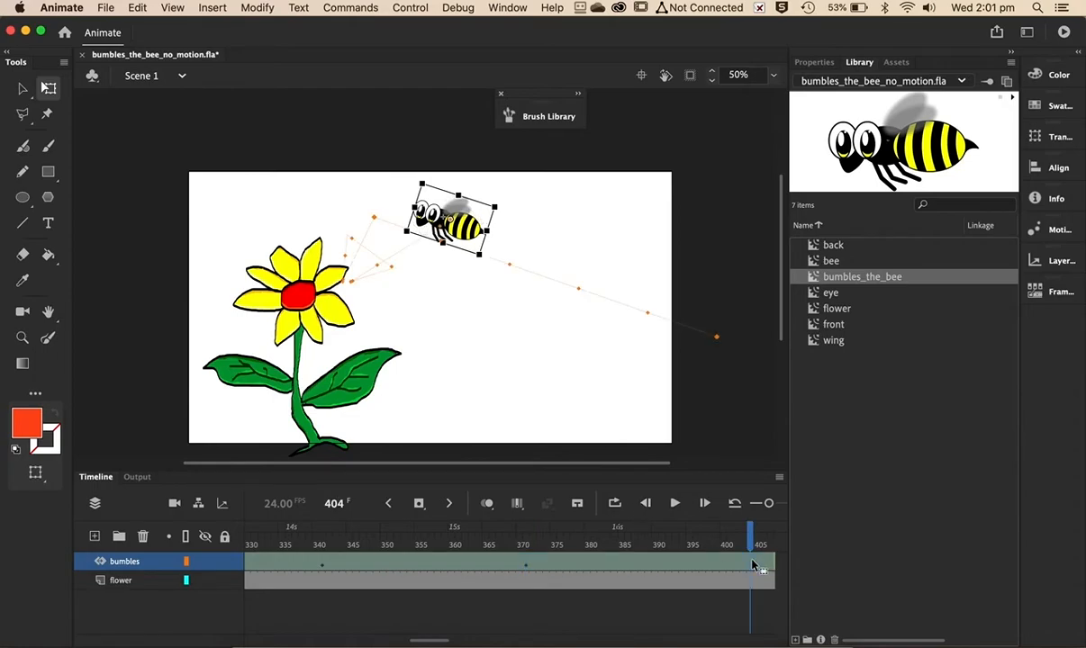
left_click(753, 533)
left_click_drag(752, 533, 677, 544)
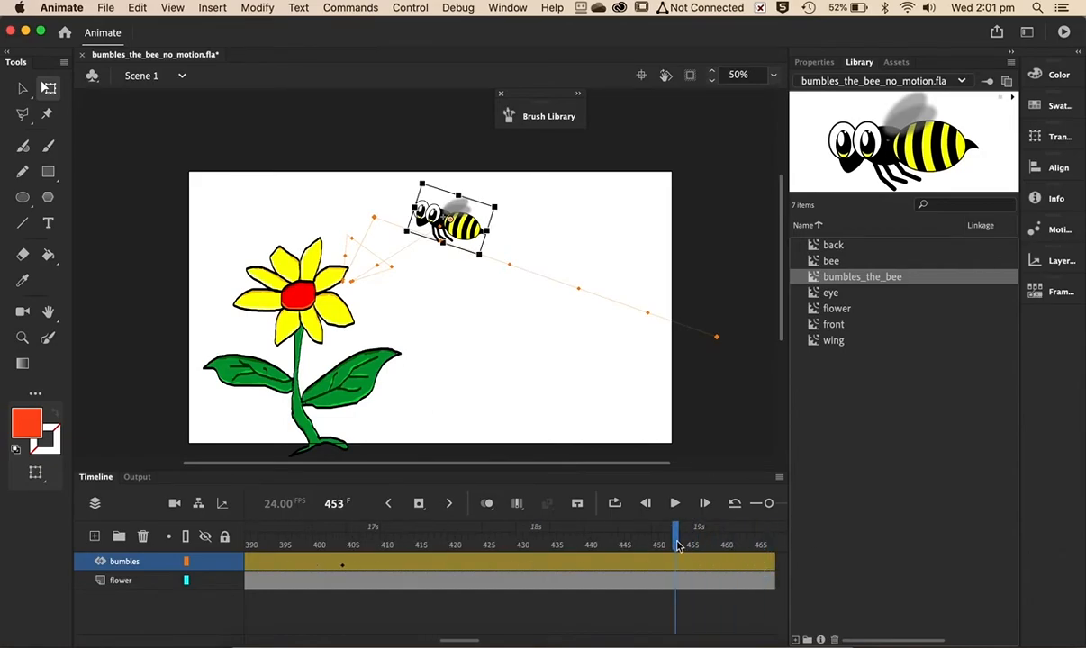
left_click_drag(469, 230, 157, 240)
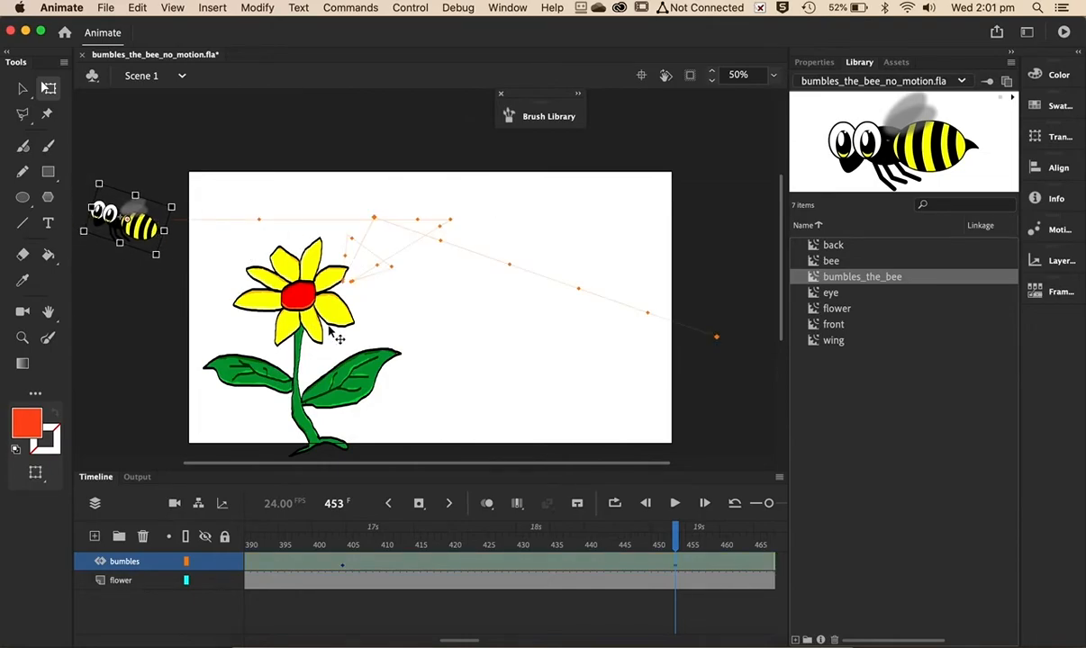
- Test the movie and close the preview window
key("super+Return")
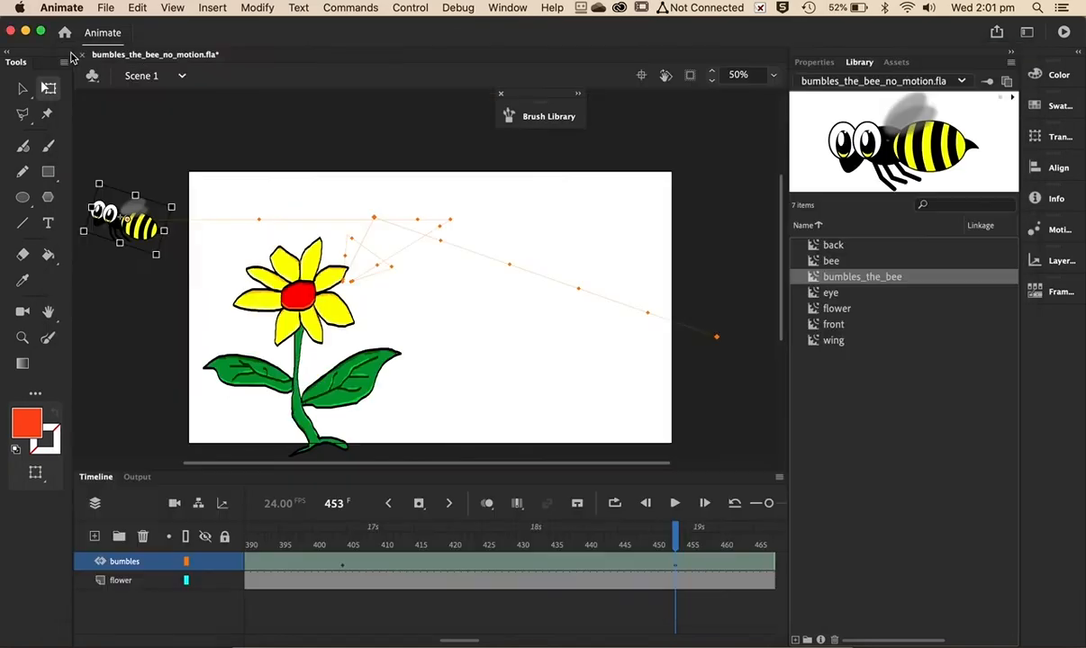
left_click(69, 52)
- Remove frames about 410 to 445 from both layers to shorten the animation
left_click_drag(671, 538, 466, 541)
left_click(407, 560)
left_click_drag(407, 560, 624, 585)
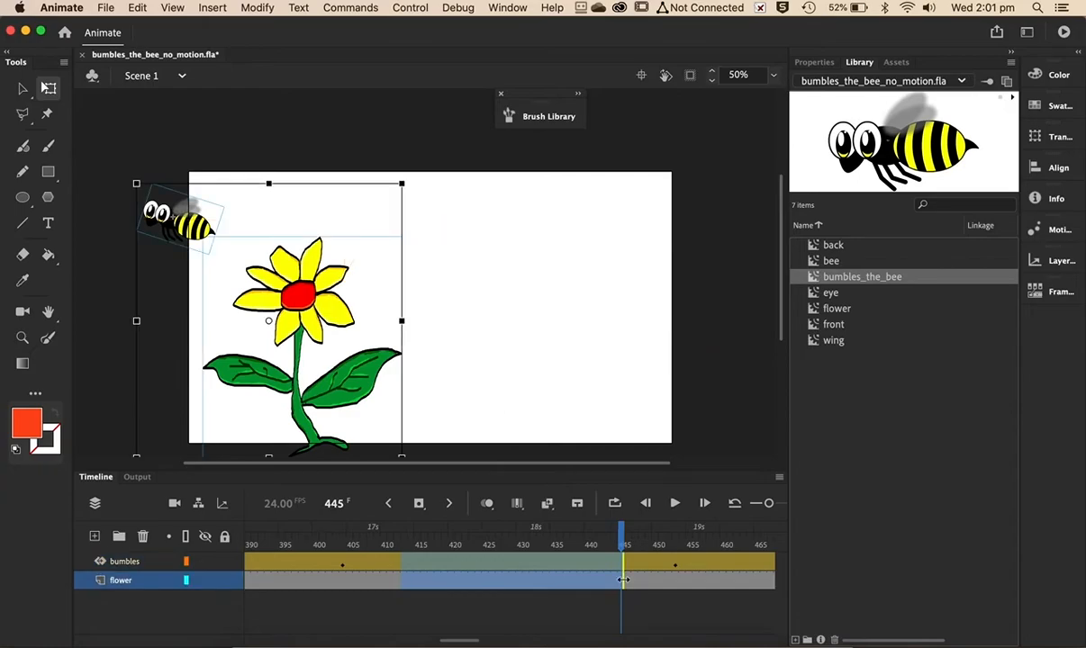
key("shift+F5")
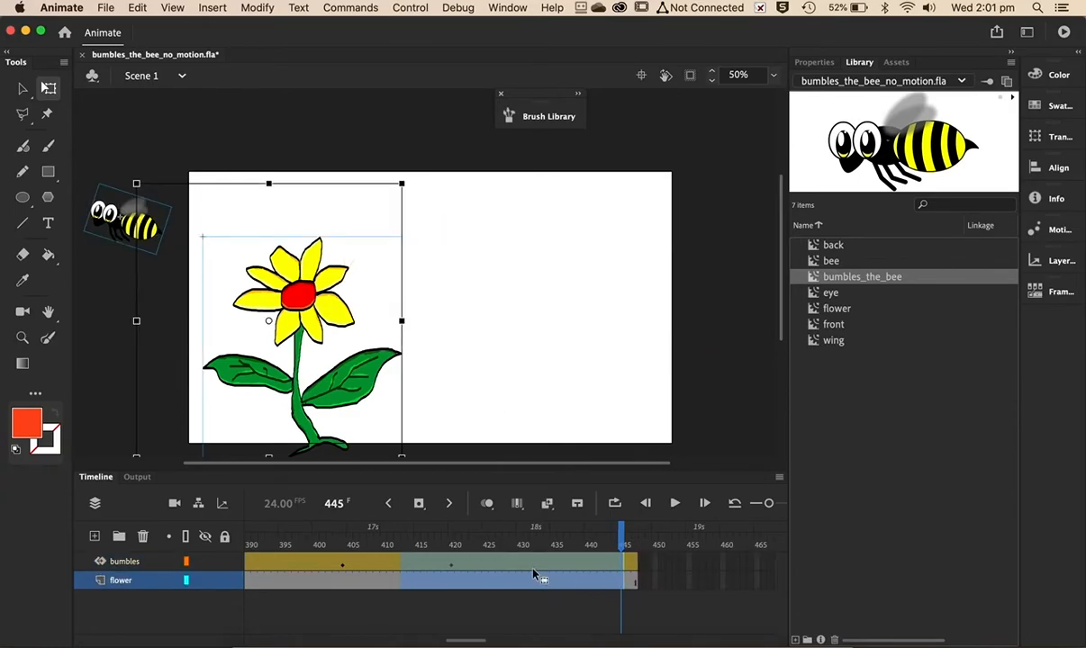
left_click_drag(620, 541, 415, 588)
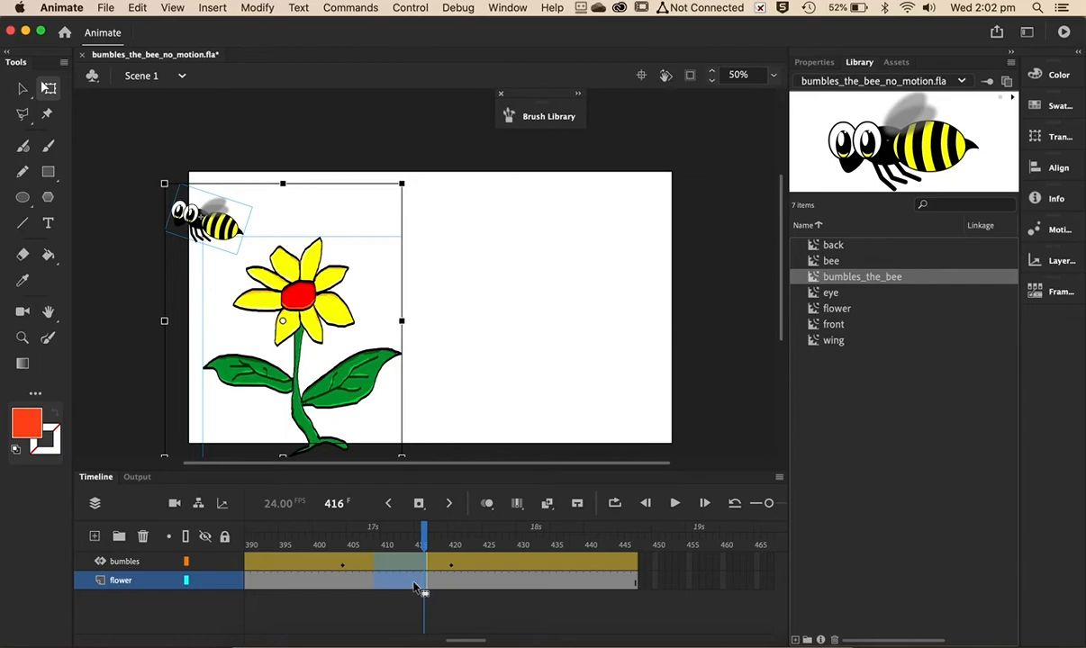
- Deselect the bee and scrub the playhead to frame 422 to preview the bee's position, then scroll the timeline back
left_click(739, 309)
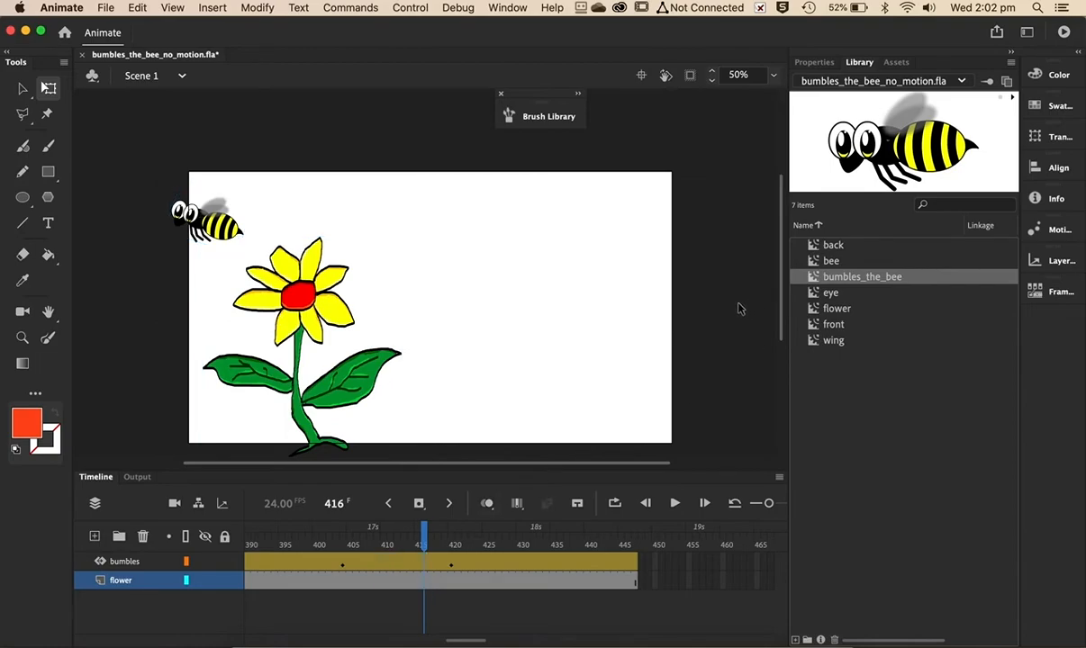
left_click_drag(422, 535, 465, 545)
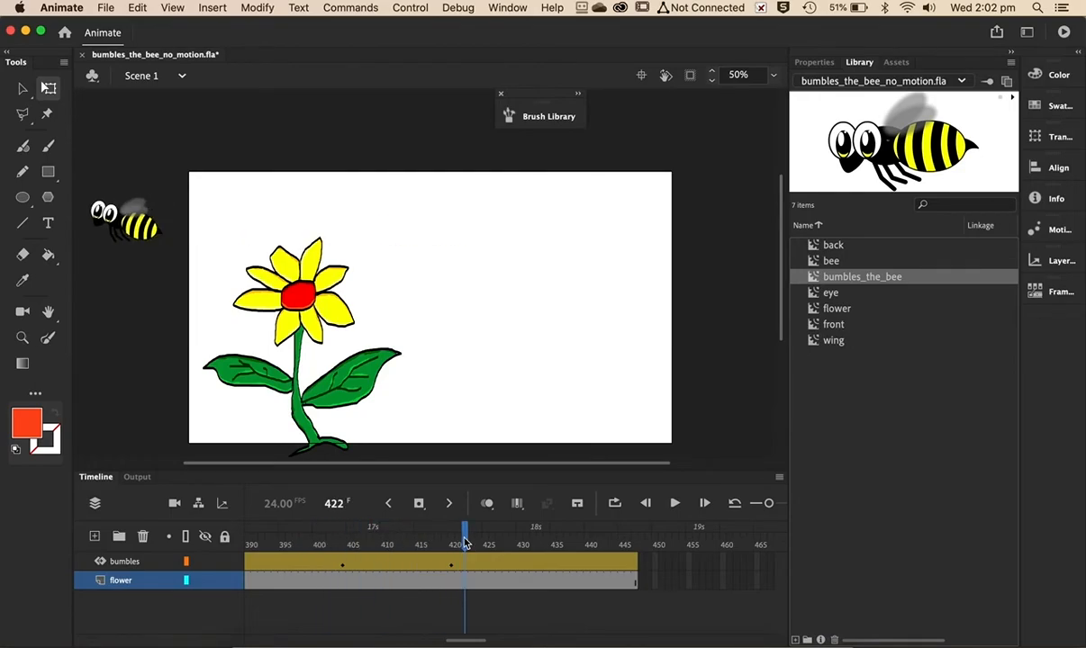
scroll(271, 558, "left", 5)
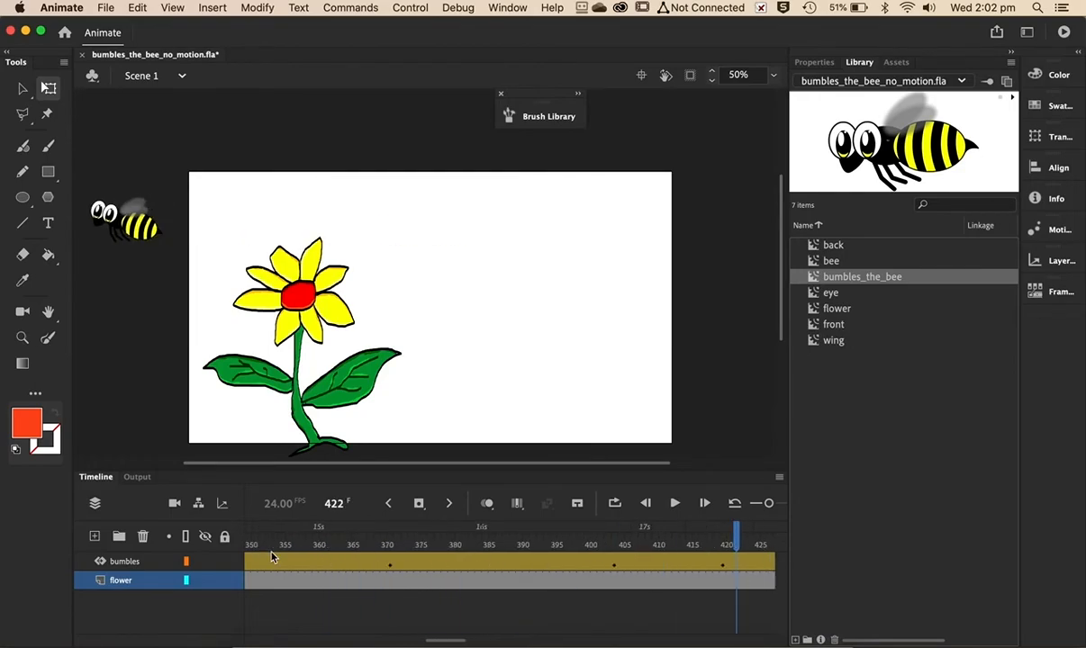
- At frame 368, reshape the bee's motion path with the Selection tool into an arc over the stage and curved loops around the flower
left_click(374, 562)
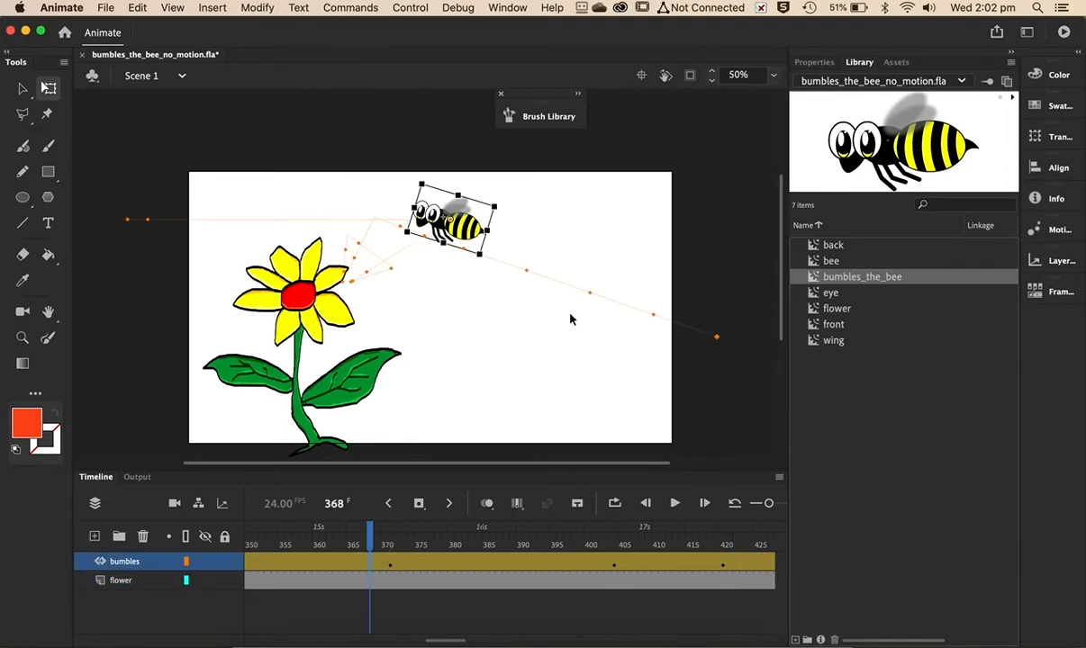
left_click(506, 331)
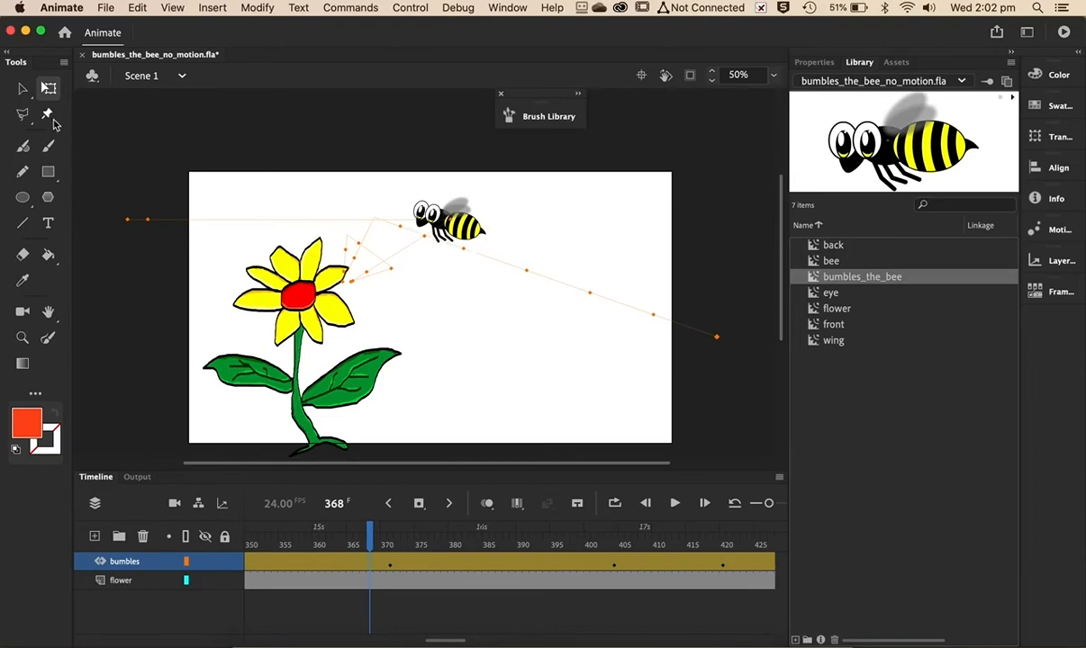
left_click(23, 89)
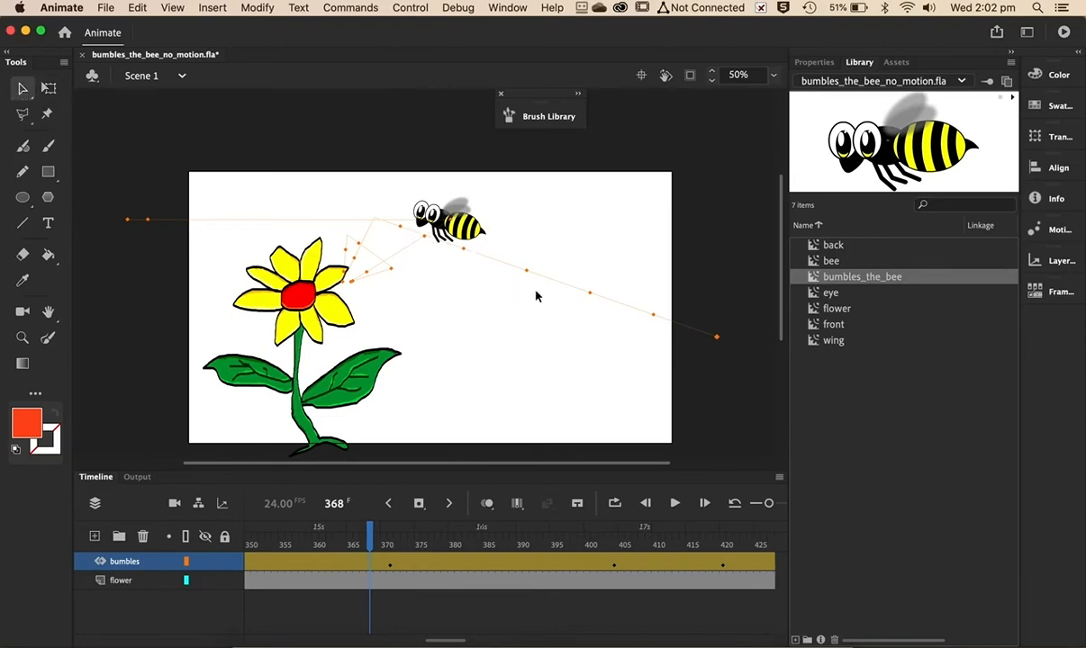
left_click_drag(563, 287, 603, 218)
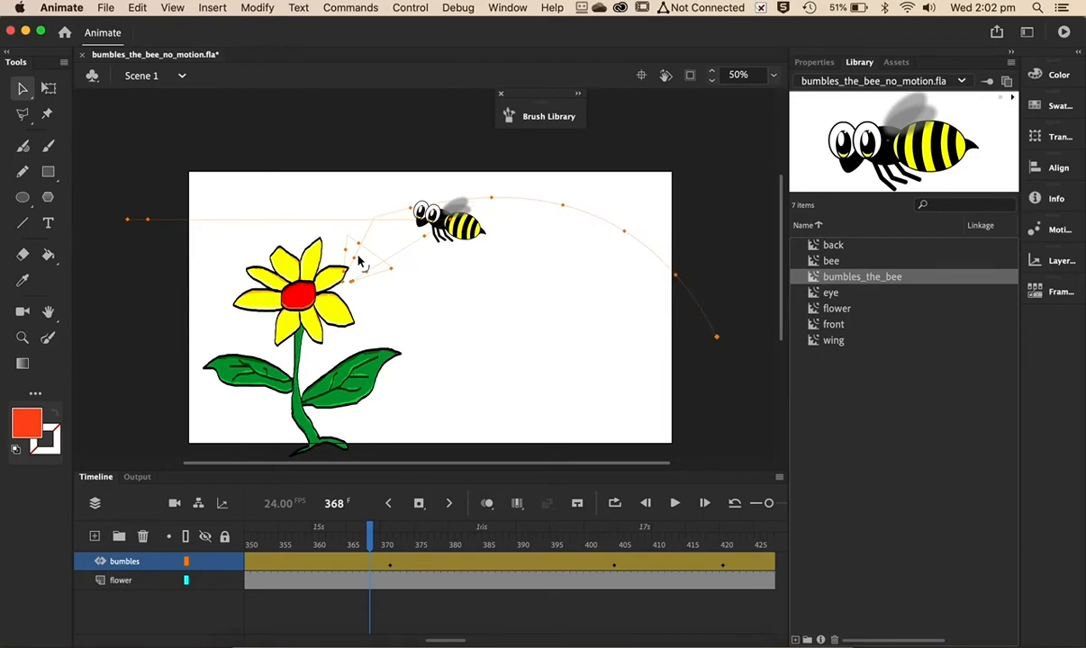
left_click_drag(358, 258, 425, 279)
left_click_drag(372, 274, 390, 247)
left_click_drag(346, 248, 324, 254)
left_click_drag(306, 227, 291, 302)
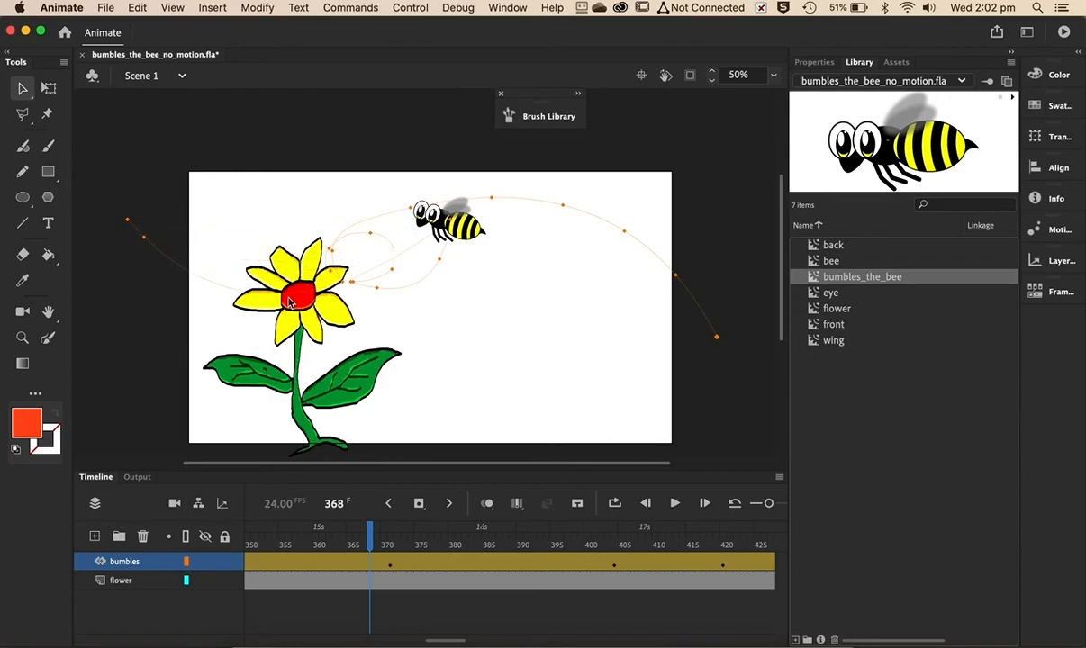
- Test the movie and close the preview window
key("super+Return")
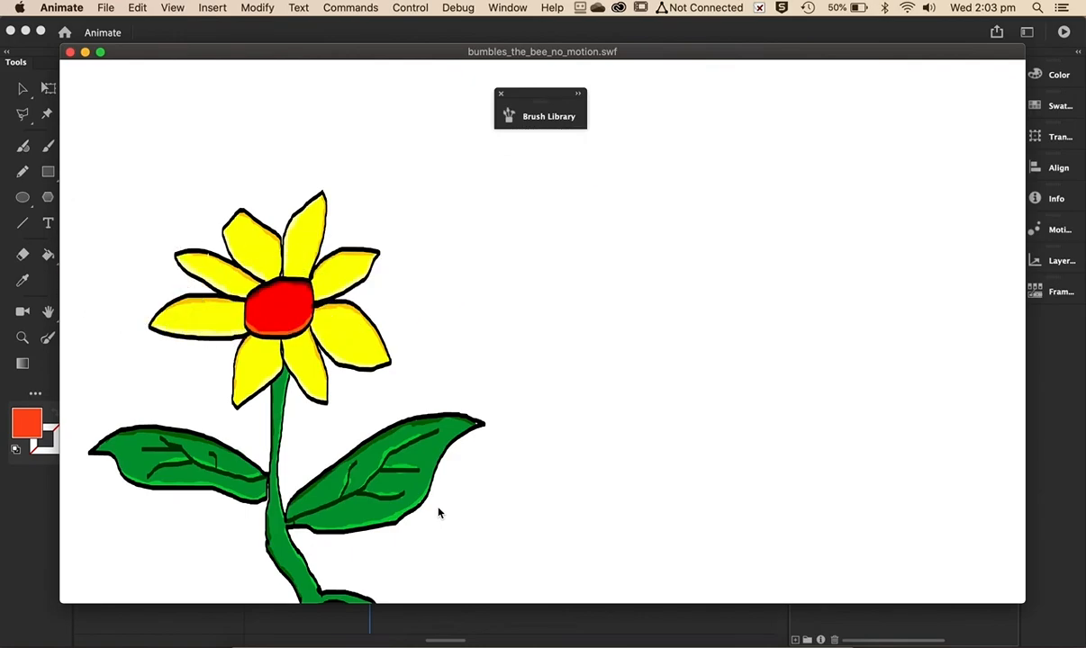
left_click(71, 54)
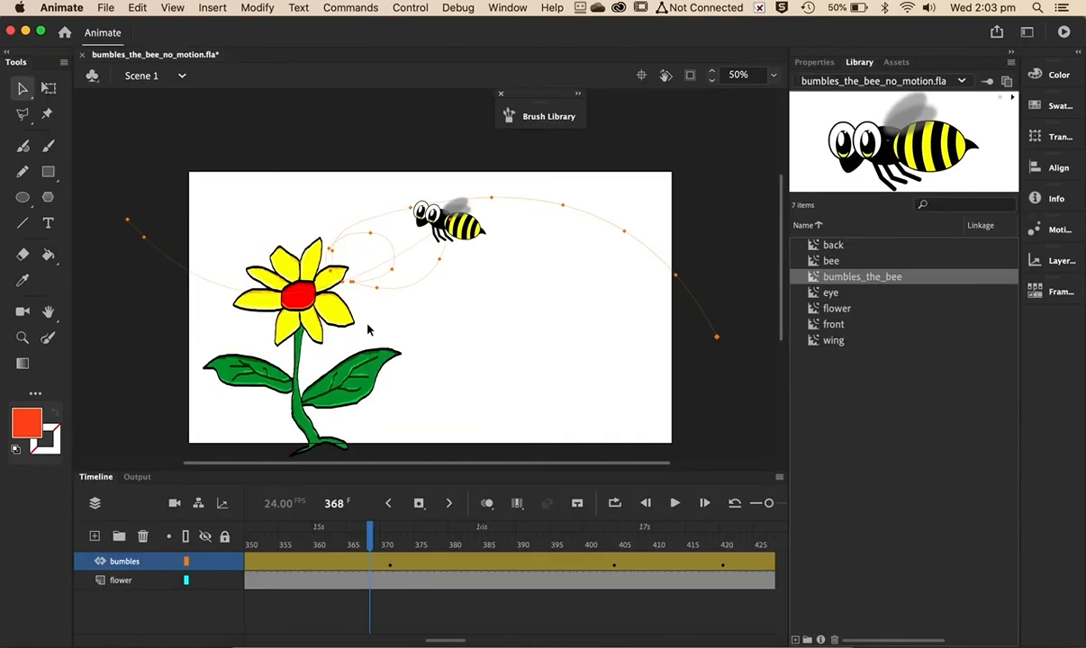
- Remove frames about 405 to 415 from both layers to shorten the animation further
scroll(669, 565, "right", 5)
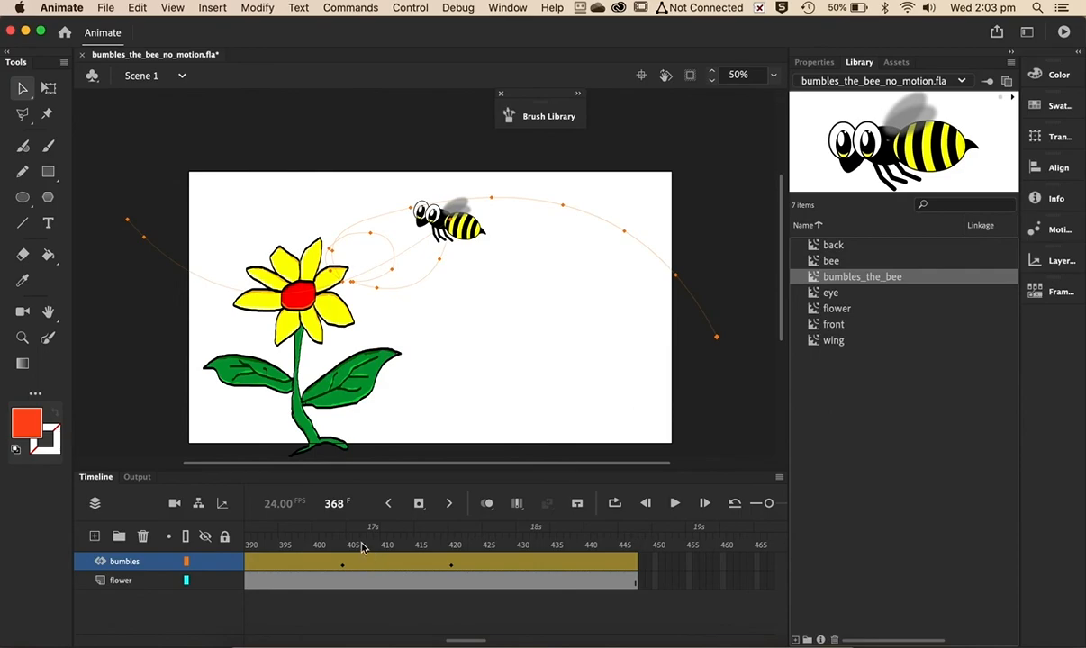
left_click_drag(361, 558, 433, 580)
key("shift+F5")
- Save the document under a new name, bumbles_the_bee_motion.fla
left_click(106, 9)
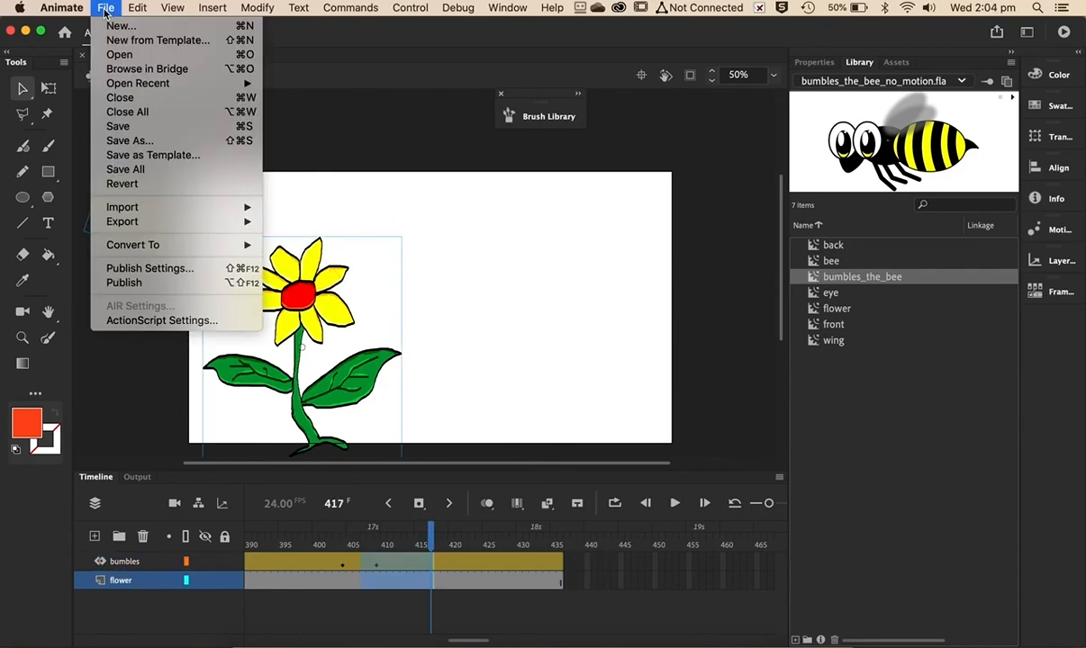
left_click(114, 142)
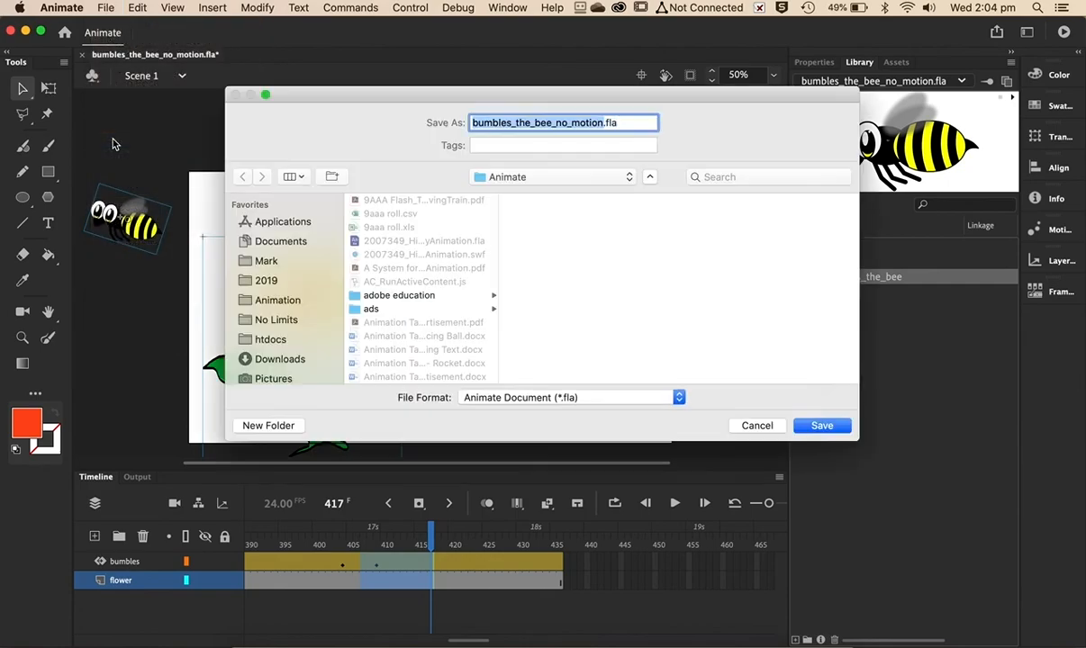
left_click(568, 122)
key("BackSpace")
key("BackSpace")
key("BackSpace")
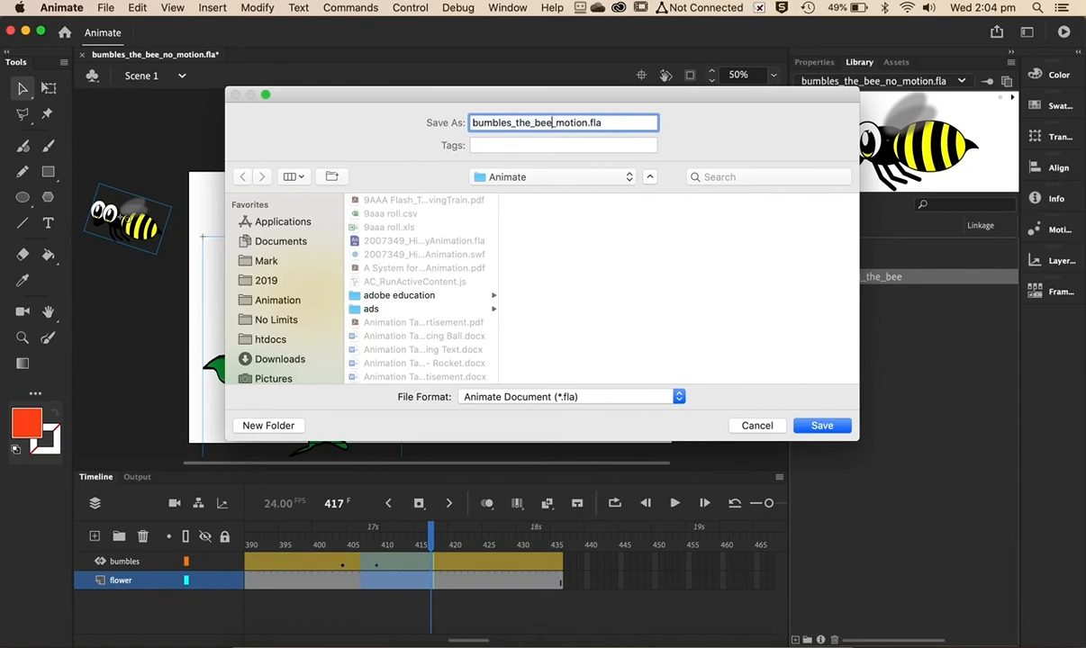